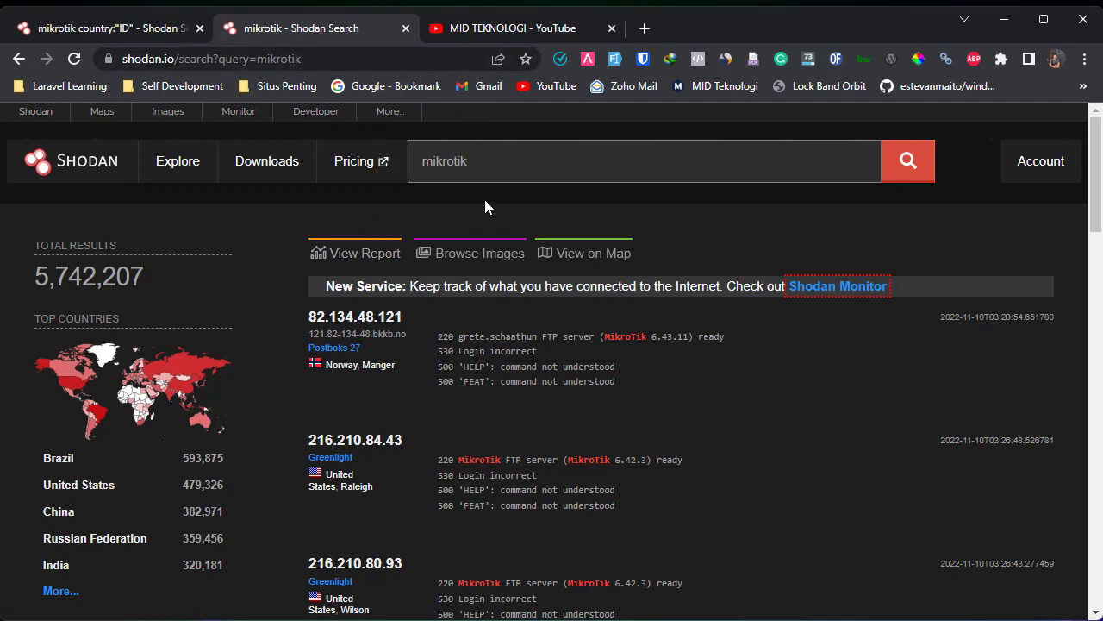
# - Open a new browser tab, close it, and return to the mikrotik search results
pyautogui.click(650, 32)
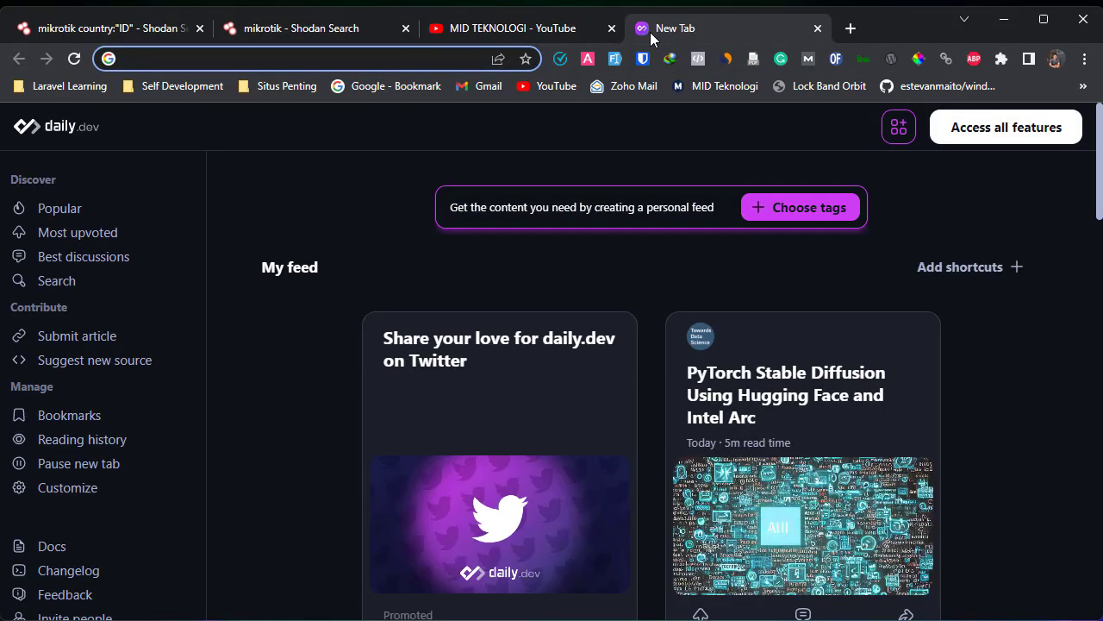
pyautogui.click(818, 29)
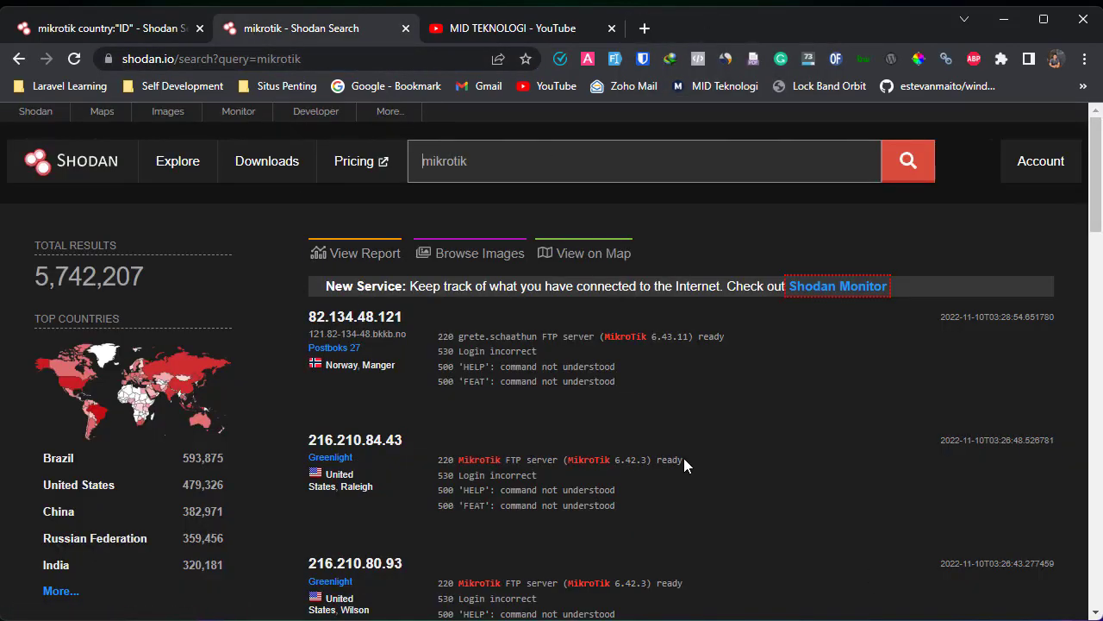
pyautogui.scroll(-1, 681, 460)
pyautogui.scroll(2, 225, 409)
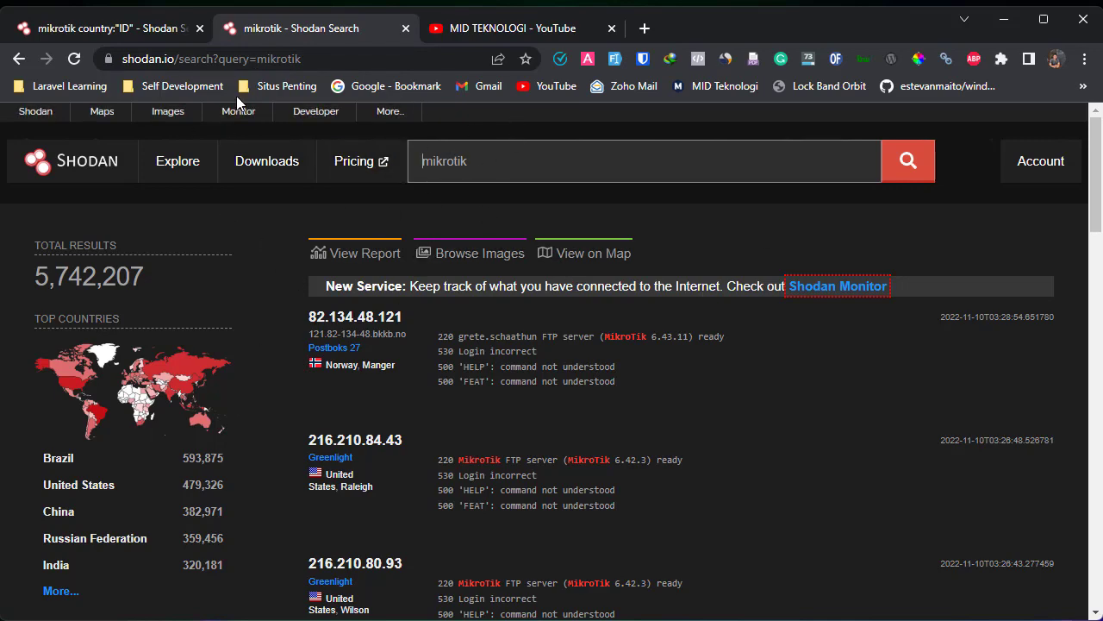
pyautogui.scroll(-3, 141, 221)
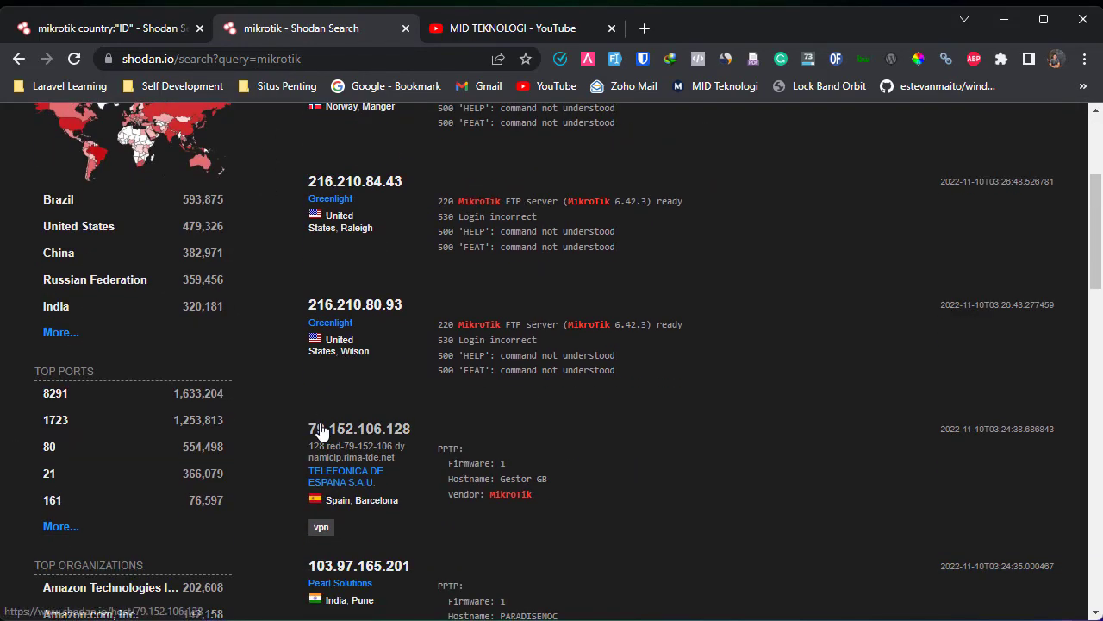
# - Show the country Facet Analysis for mikrotik and highlight ID's 274,572 count
pyautogui.click(47, 340)
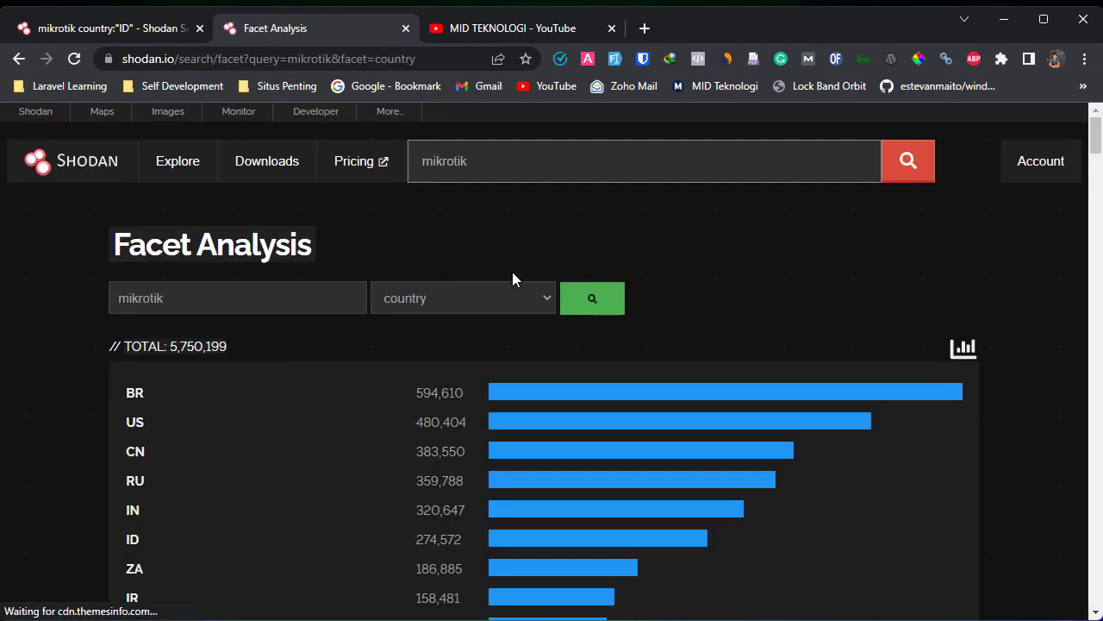
pyautogui.scroll(-3, 513, 272)
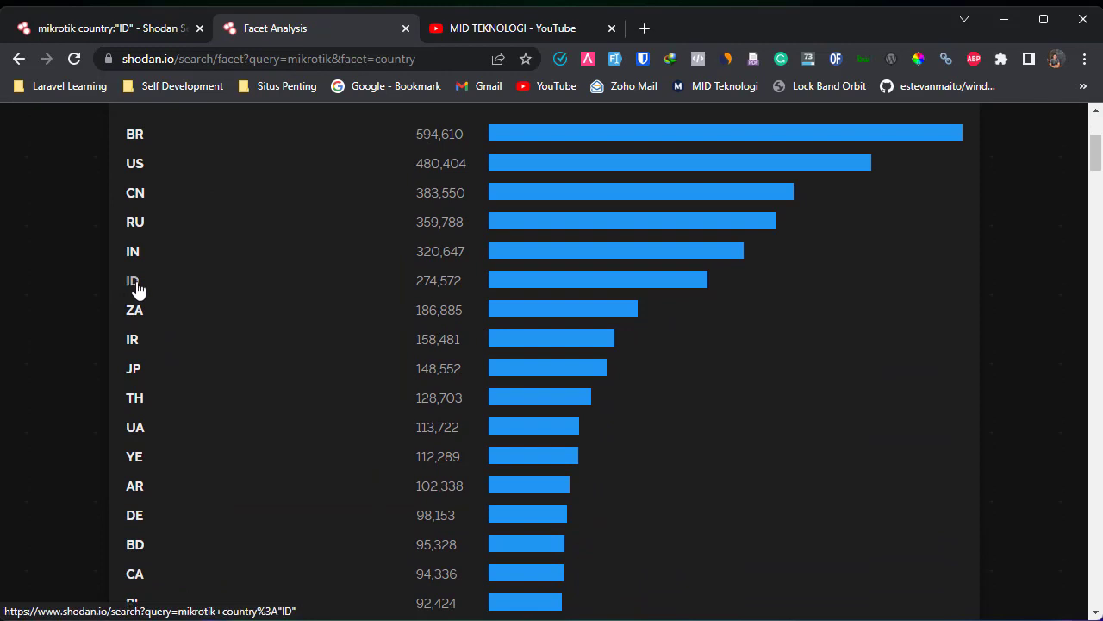
pyautogui.scroll(2, 366, 290)
pyautogui.scroll(-2, 414, 408)
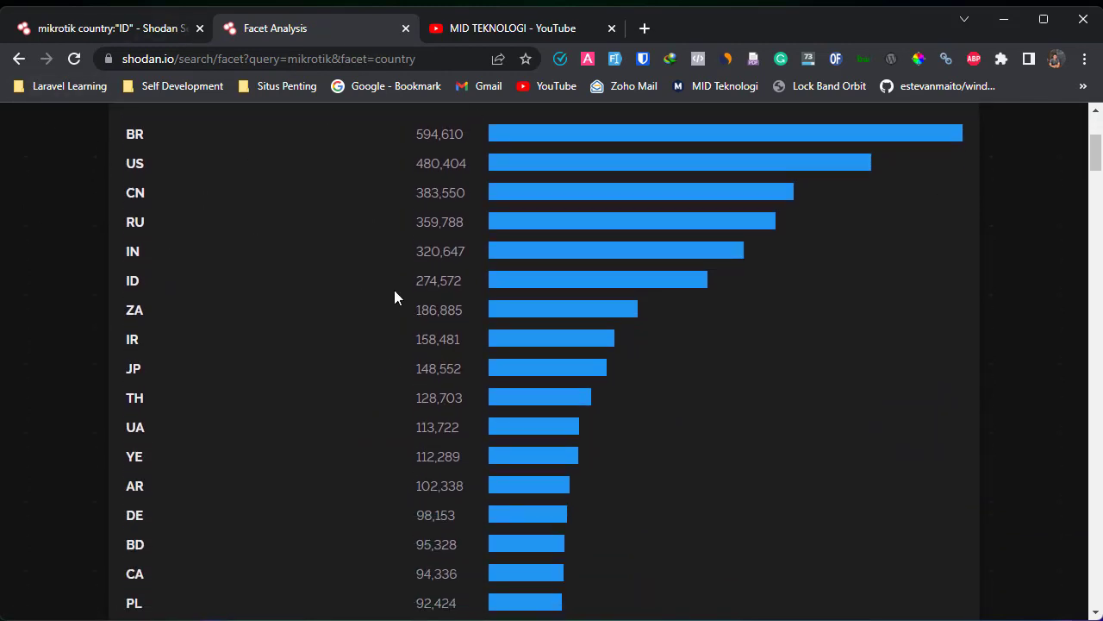
pyautogui.moveTo(441, 284); pyautogui.dragTo(462, 286)
# - Filter the mikrotik search to country:"ID" and browse the 274,380 results
pyautogui.click(128, 286)
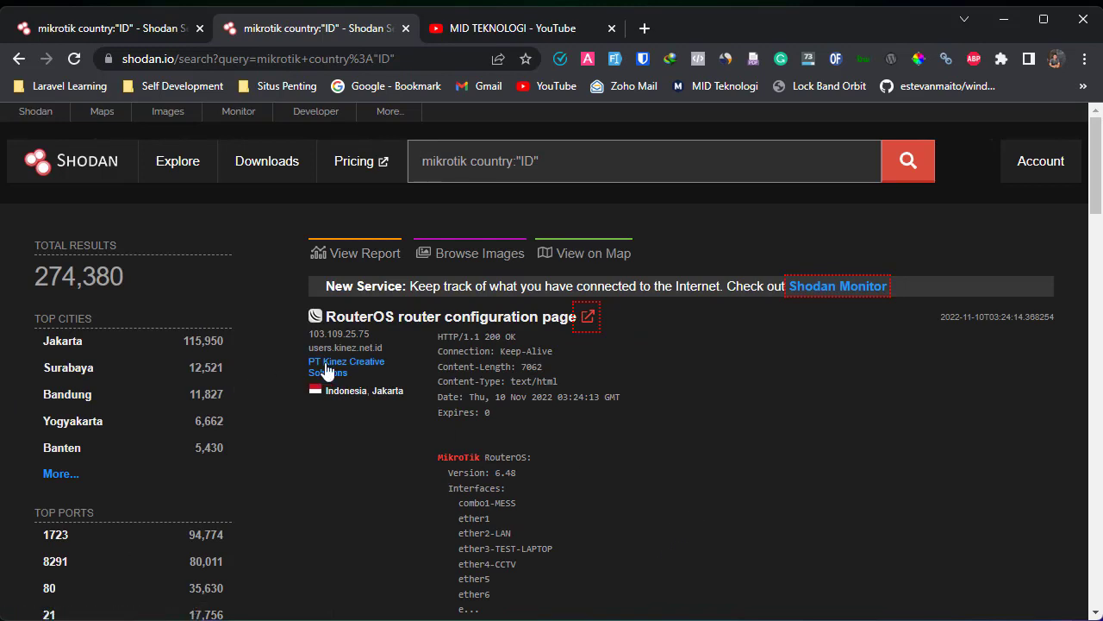
pyautogui.scroll(-10, 612, 504)
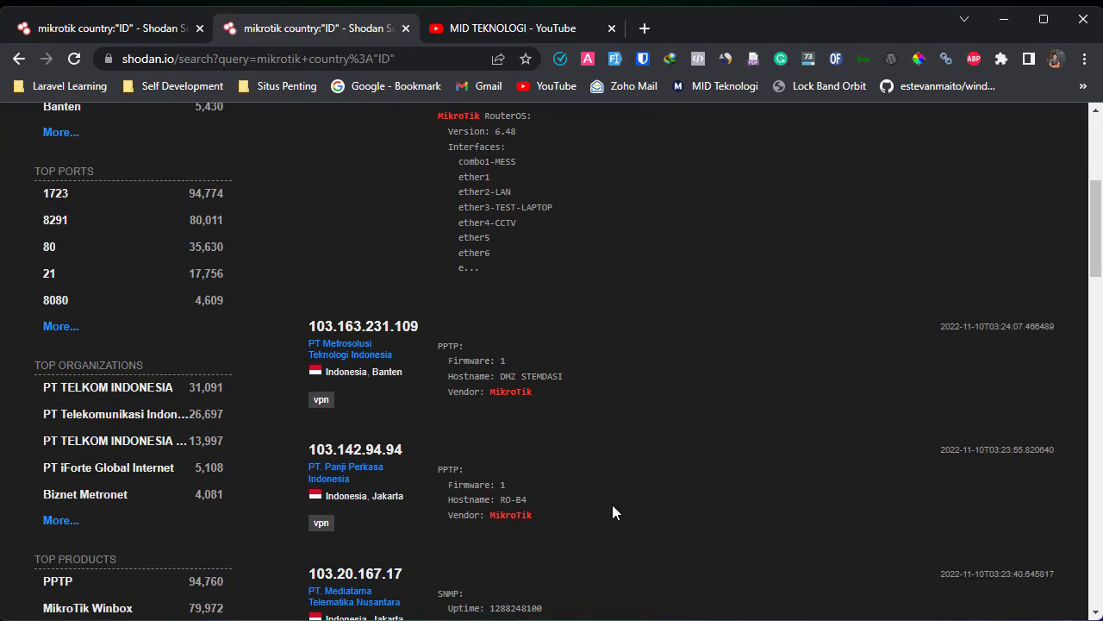
pyautogui.scroll(7, 610, 512)
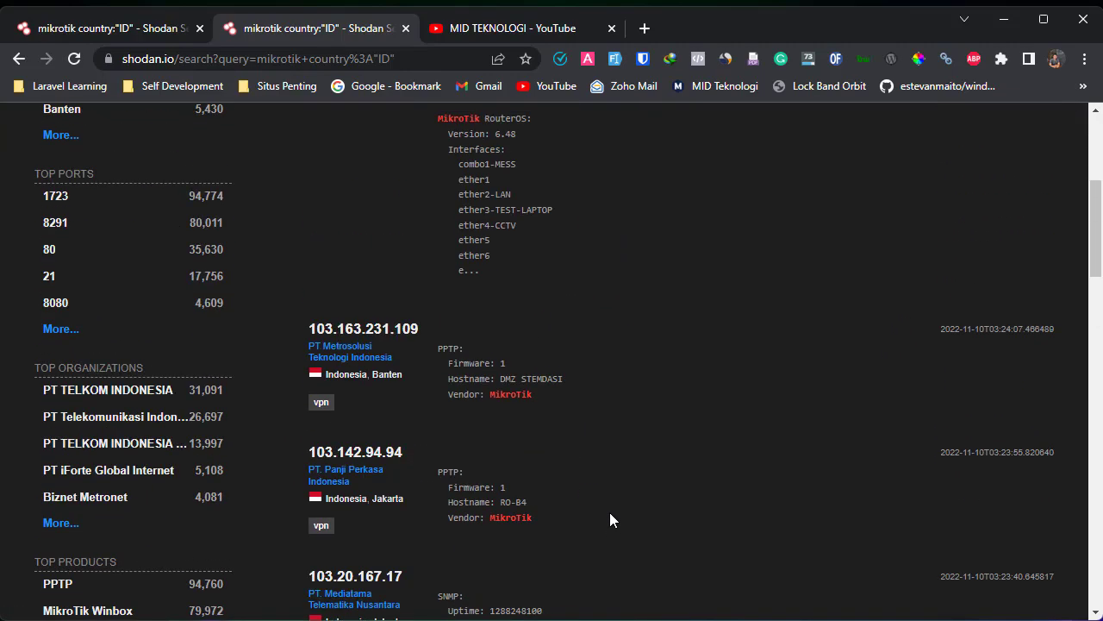
pyautogui.scroll(-9, 609, 512)
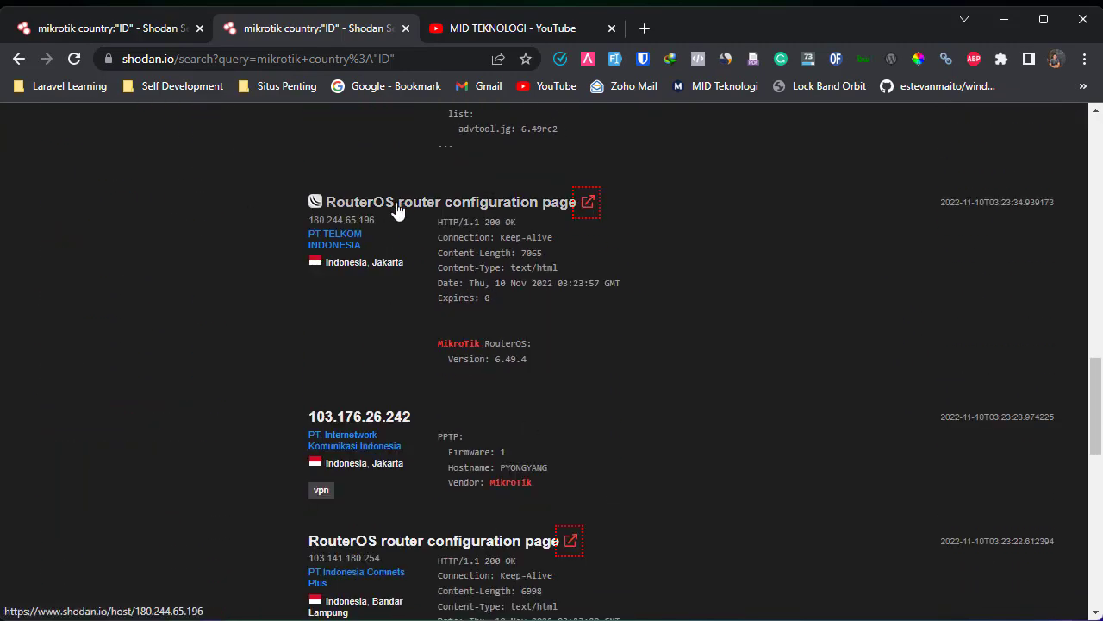
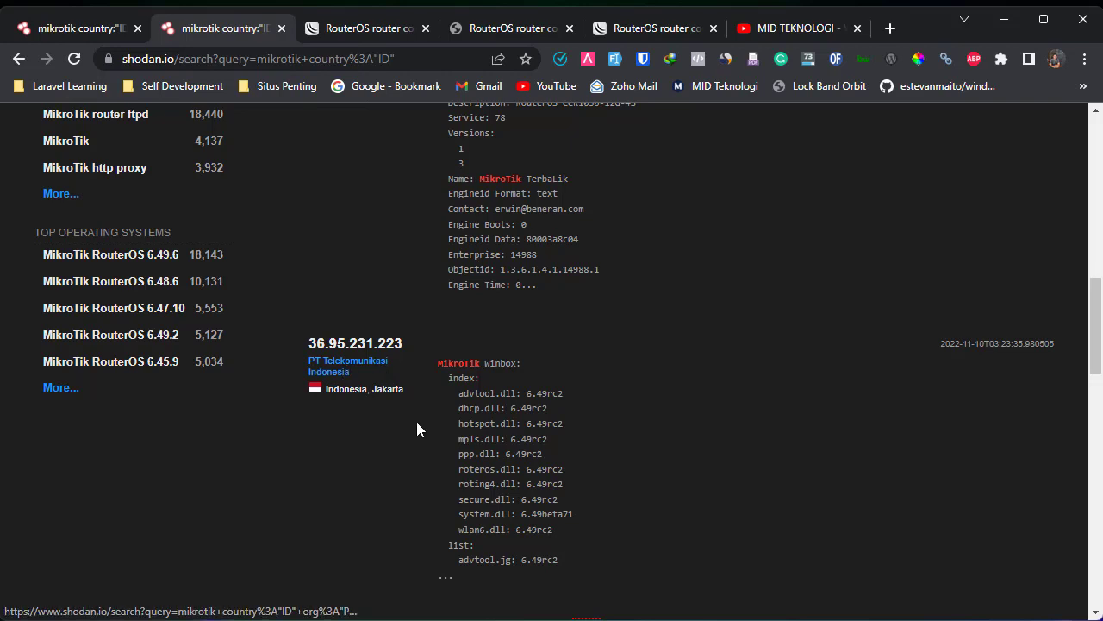
pyautogui.scroll(-4, 421, 429)
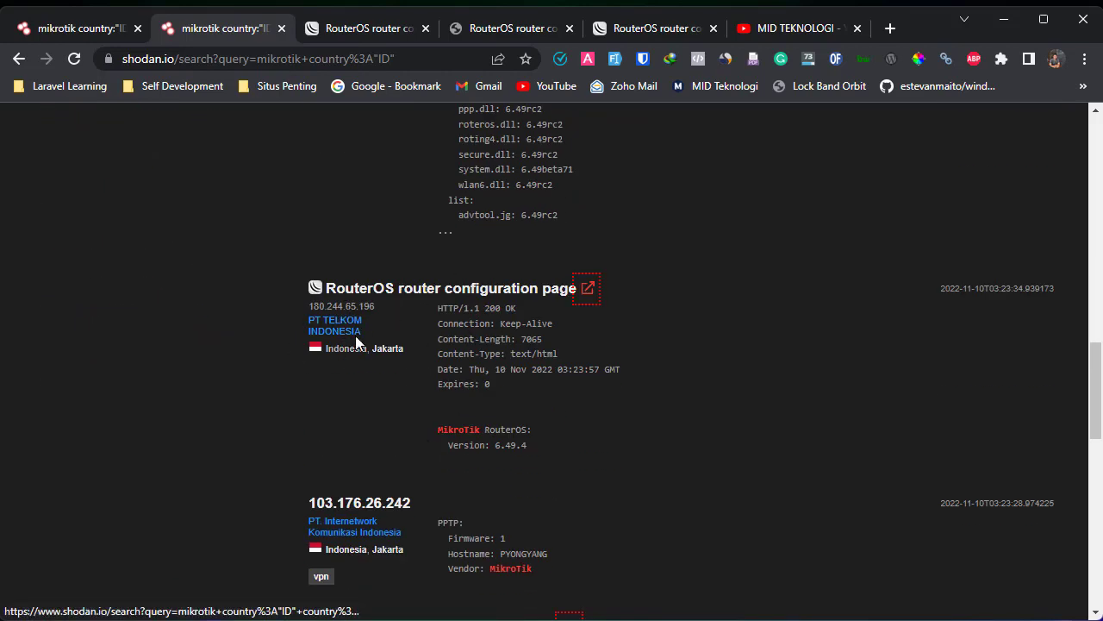
pyautogui.scroll(3, 701, 465)
pyautogui.scroll(-7, 537, 492)
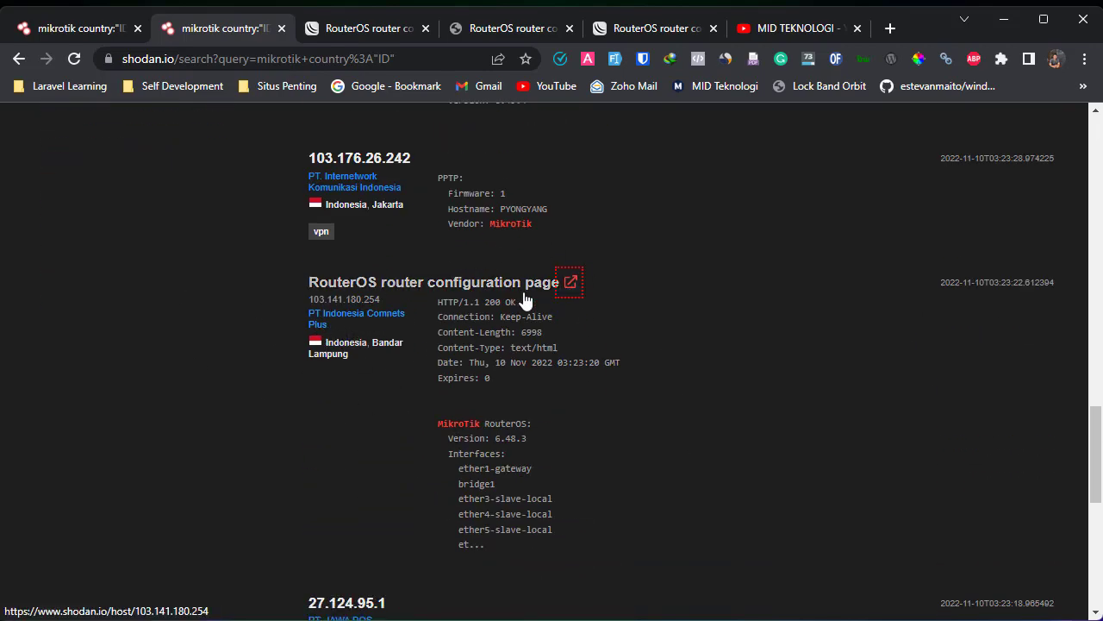
pyautogui.moveTo(411, 314); pyautogui.dragTo(296, 317)
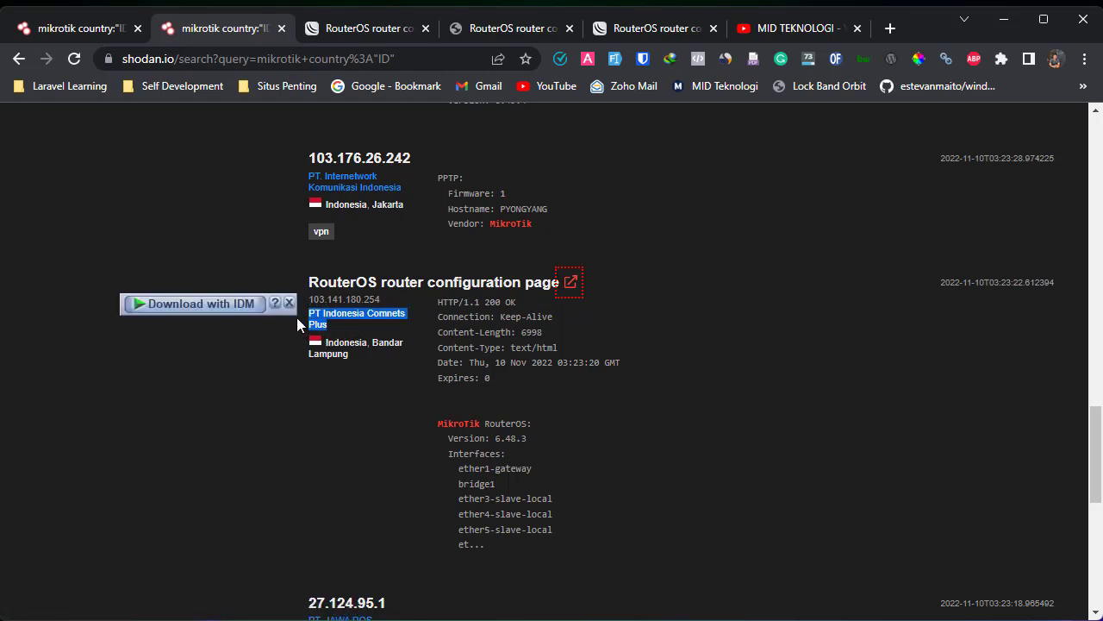
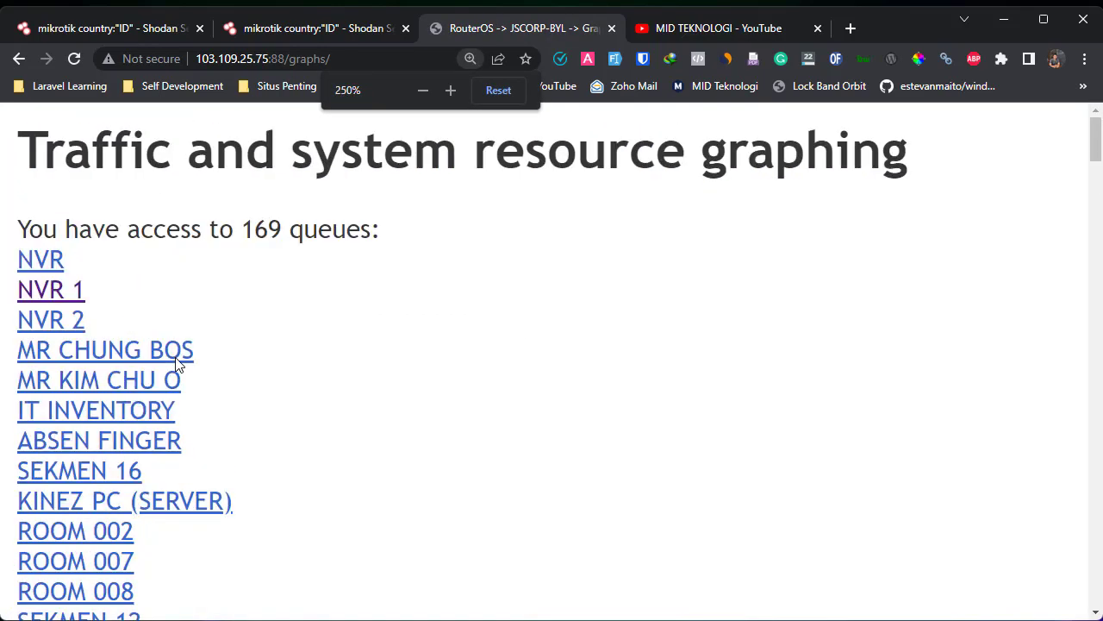
# - Zoom the RouterOS graphing page out to 200% and scroll down through the 169-queue list
pyautogui.hotkey('ctrl', '-')
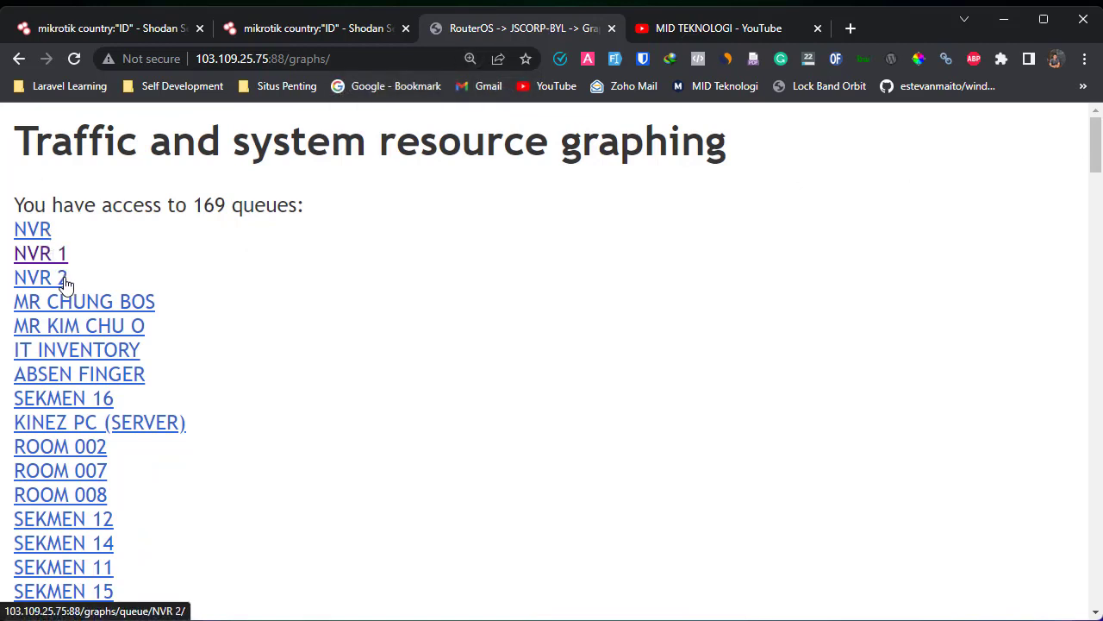
pyautogui.moveTo(102, 278); pyautogui.dragTo(12, 226)
pyautogui.click(328, 279)
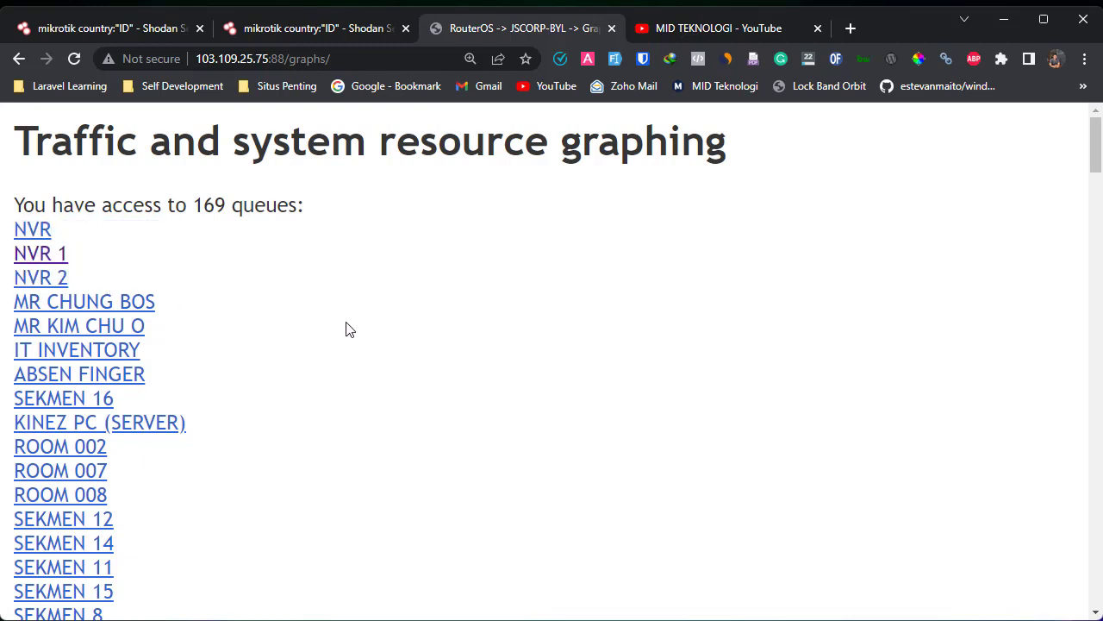
pyautogui.scroll(-2, 349, 331)
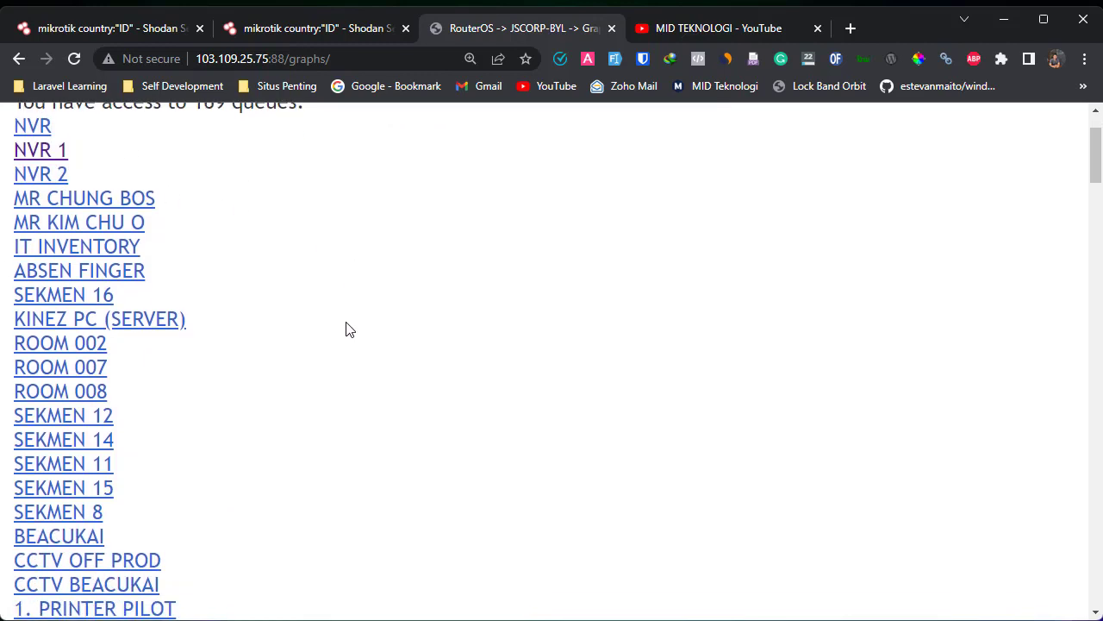
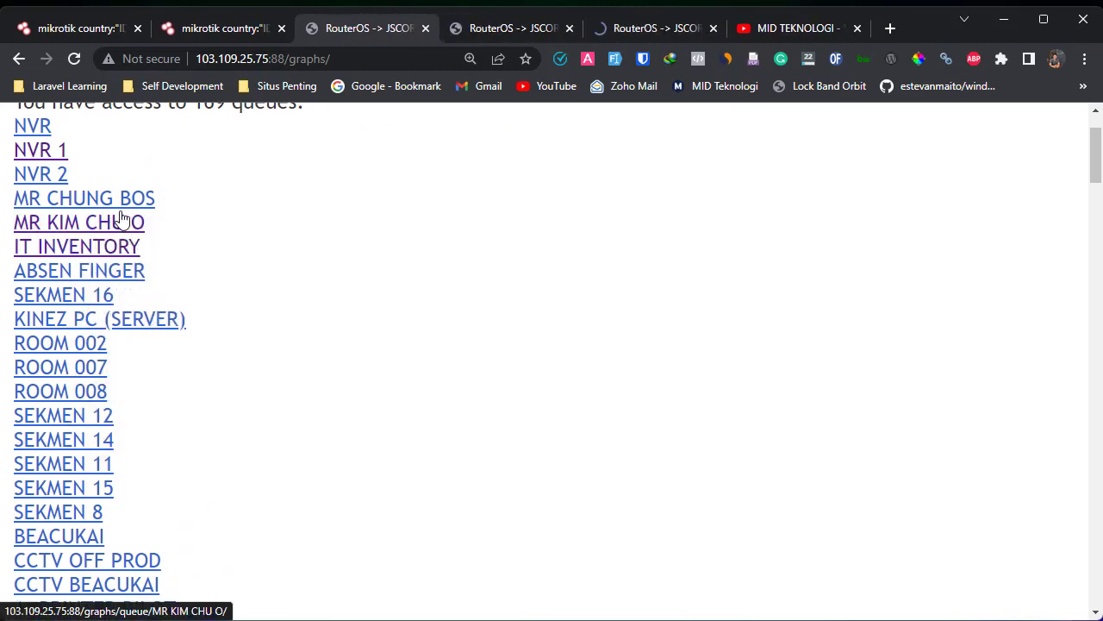
pyautogui.rightClick(118, 197)
pyautogui.click(155, 213)
pyautogui.click(452, 33)
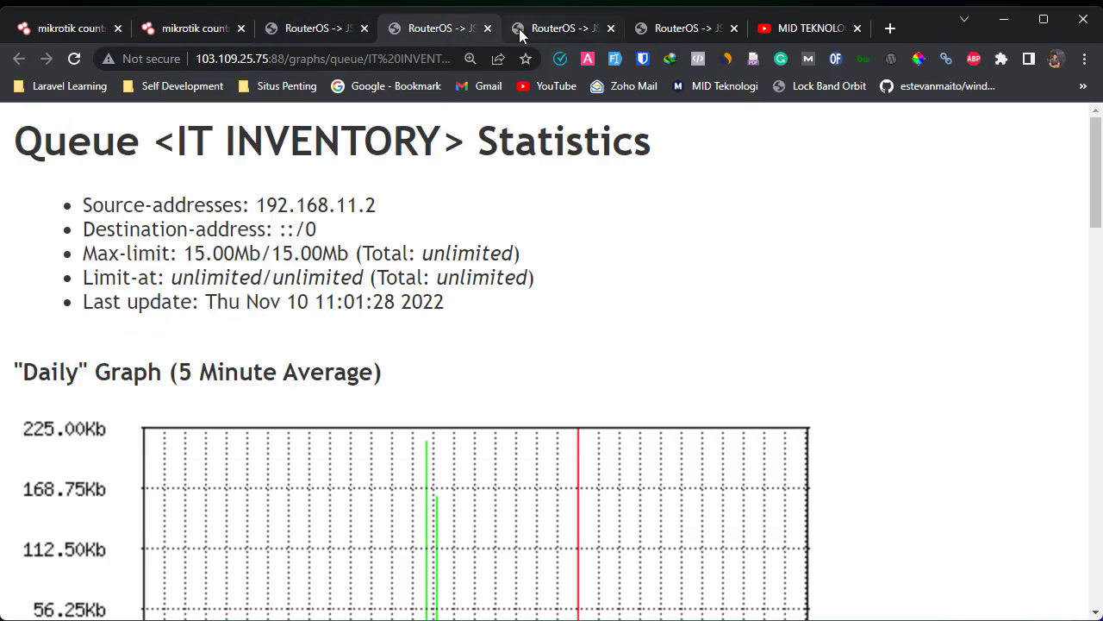
pyautogui.click(521, 31)
pyautogui.click(636, 27)
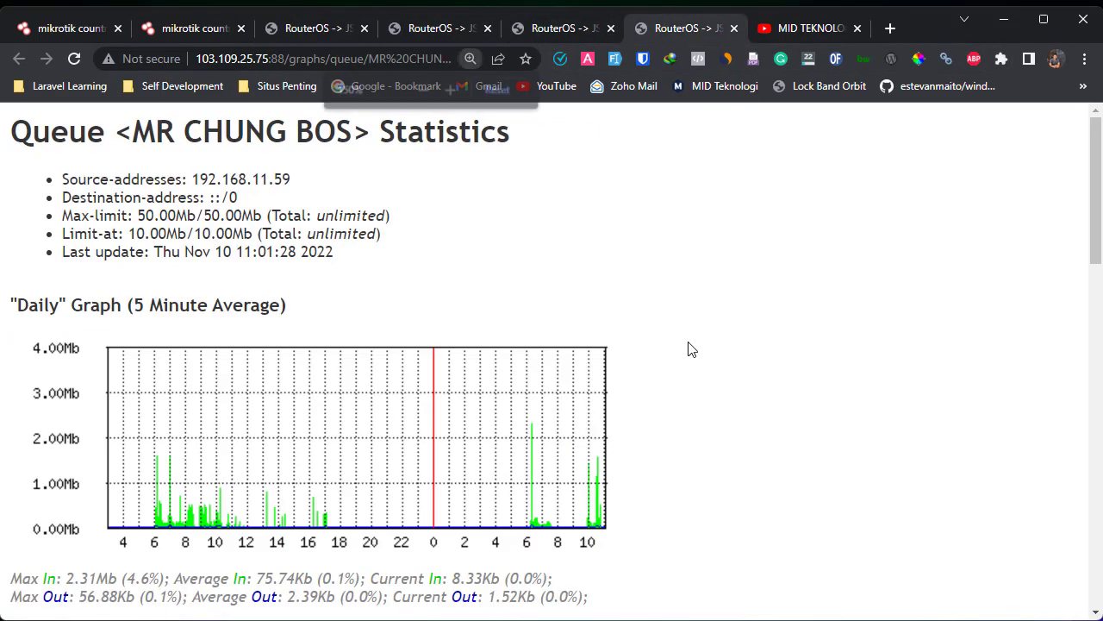
pyautogui.click(520, 36)
# - Zoom the statistics pages out with Ctrl+- and review the IT INVENTORY daily graph and figures
pyautogui.hotkey('ctrl', '-')
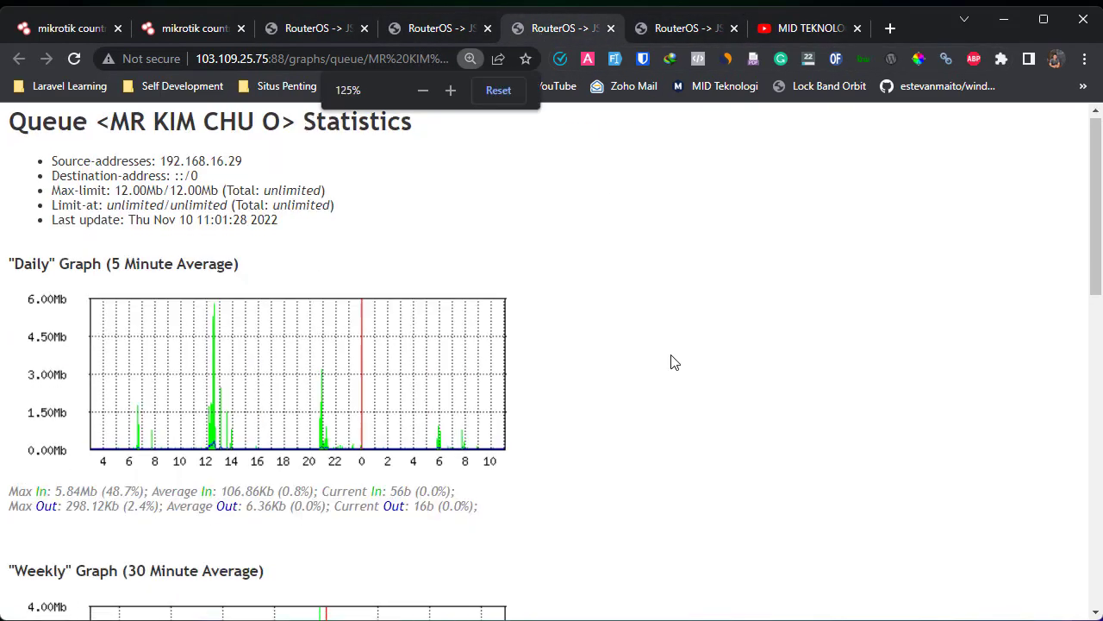
pyautogui.scroll(-1, 670, 362)
pyautogui.click(455, 39)
pyautogui.hotkey('ctrl', '-')
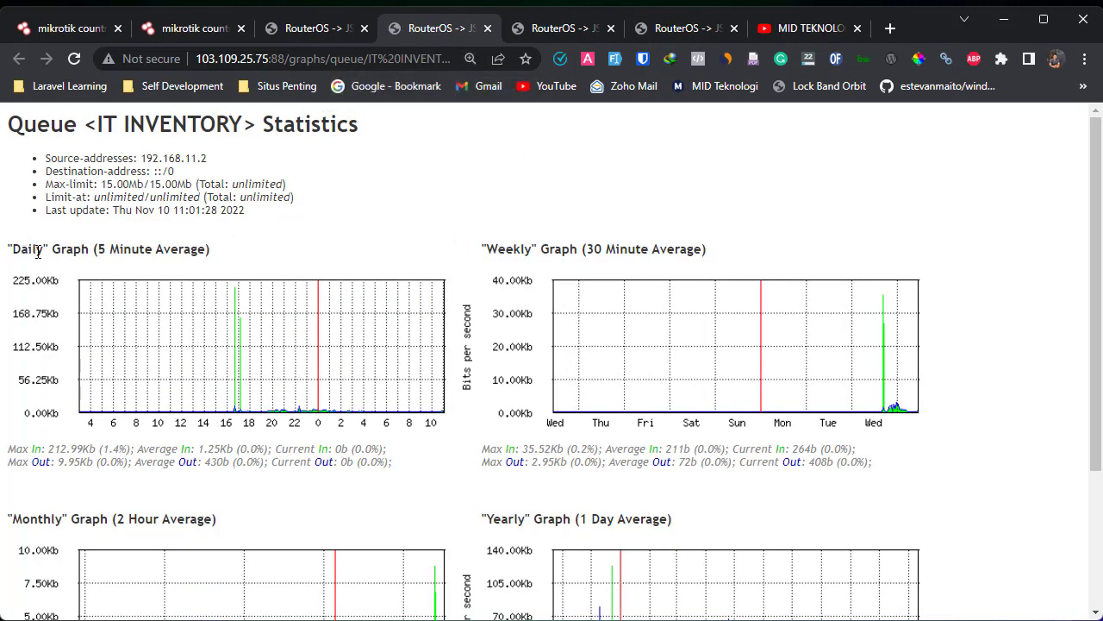
pyautogui.moveTo(38, 251); pyautogui.dragTo(561, 281)
pyautogui.click(590, 212)
# - Return to the 169-queue list and open the SULASTRI queue statistics
pyautogui.click(319, 28)
pyautogui.scroll(-7, 129, 419)
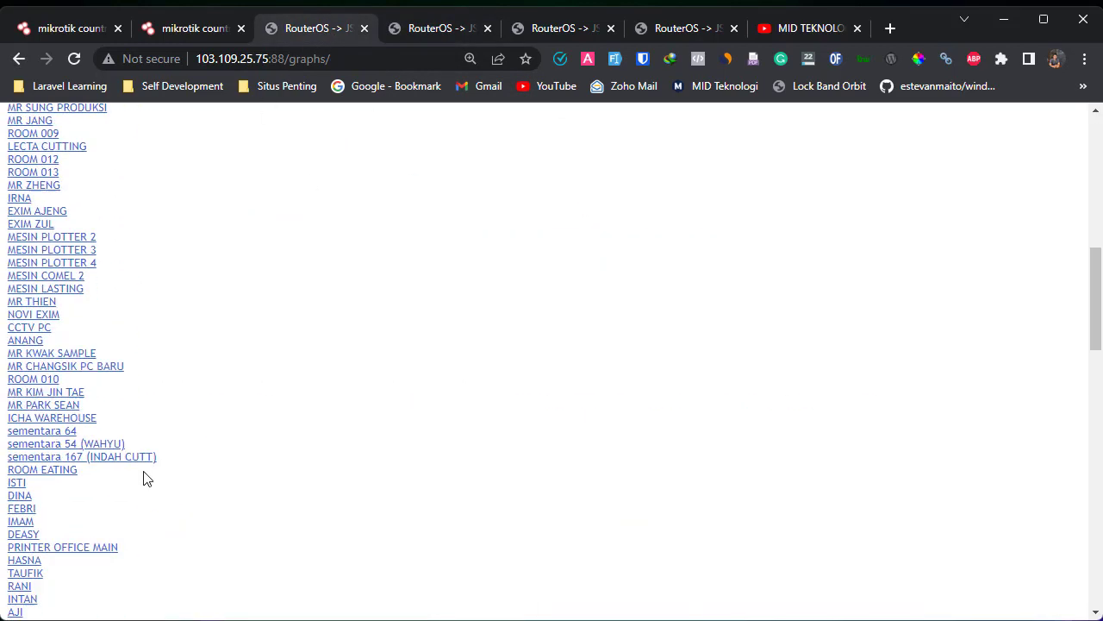
pyautogui.scroll(-15, 146, 478)
pyautogui.scroll(3, 146, 478)
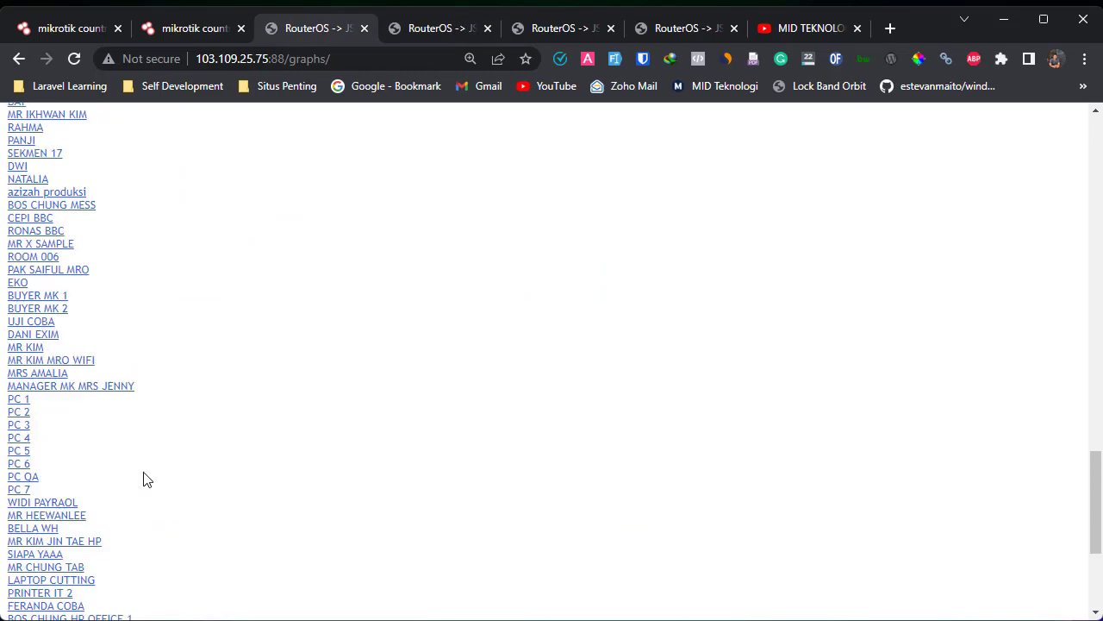
pyautogui.scroll(-3, 144, 480)
pyautogui.scroll(18, 144, 480)
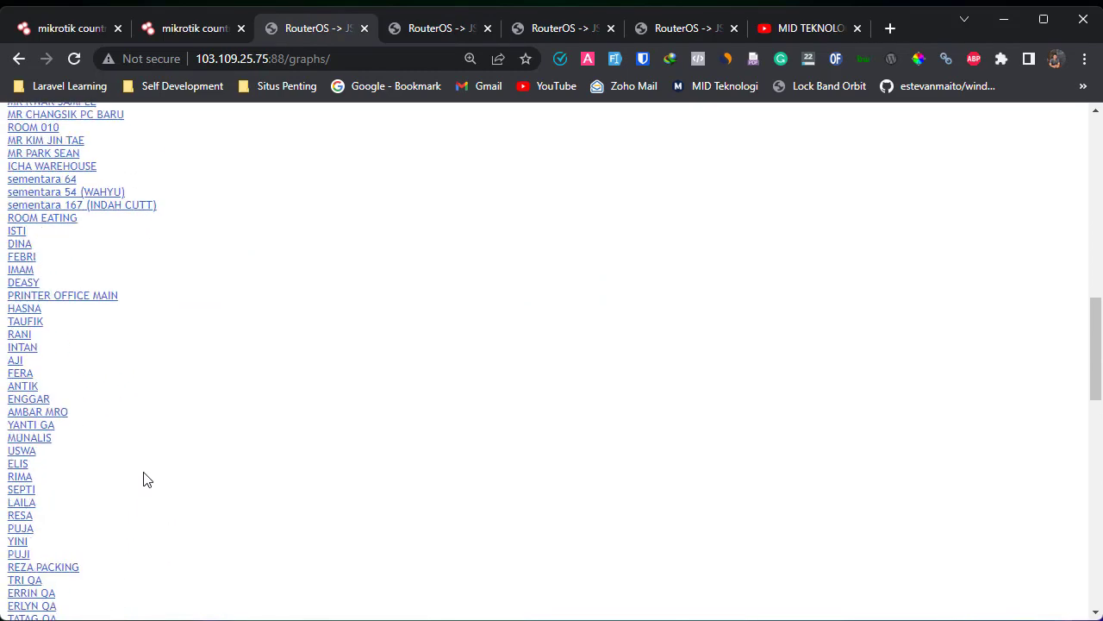
pyautogui.scroll(2, 144, 479)
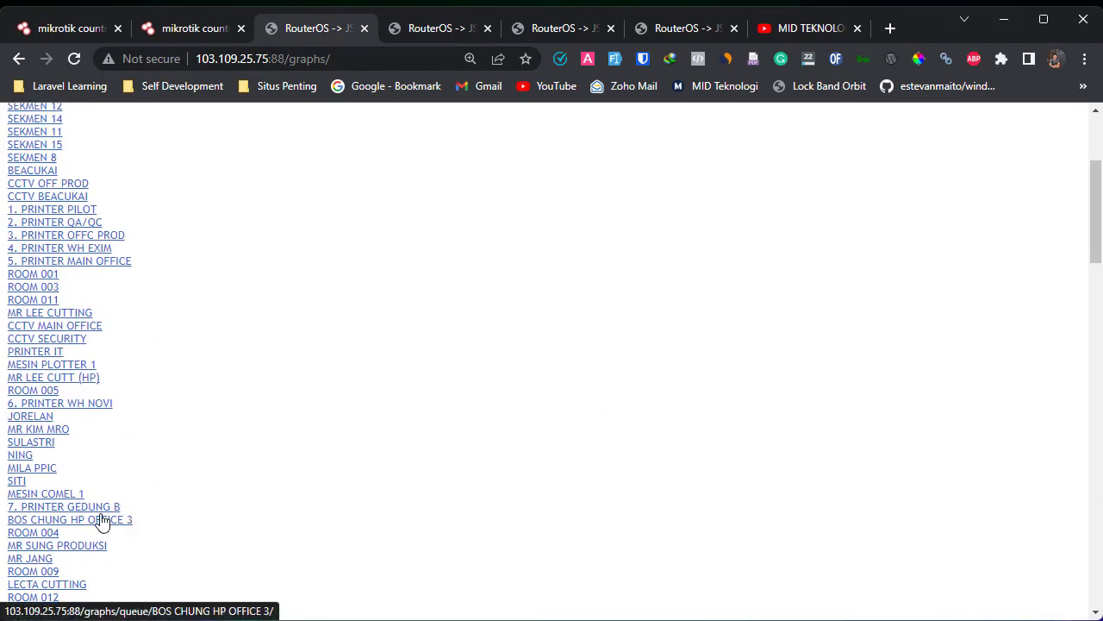
pyautogui.click(29, 442)
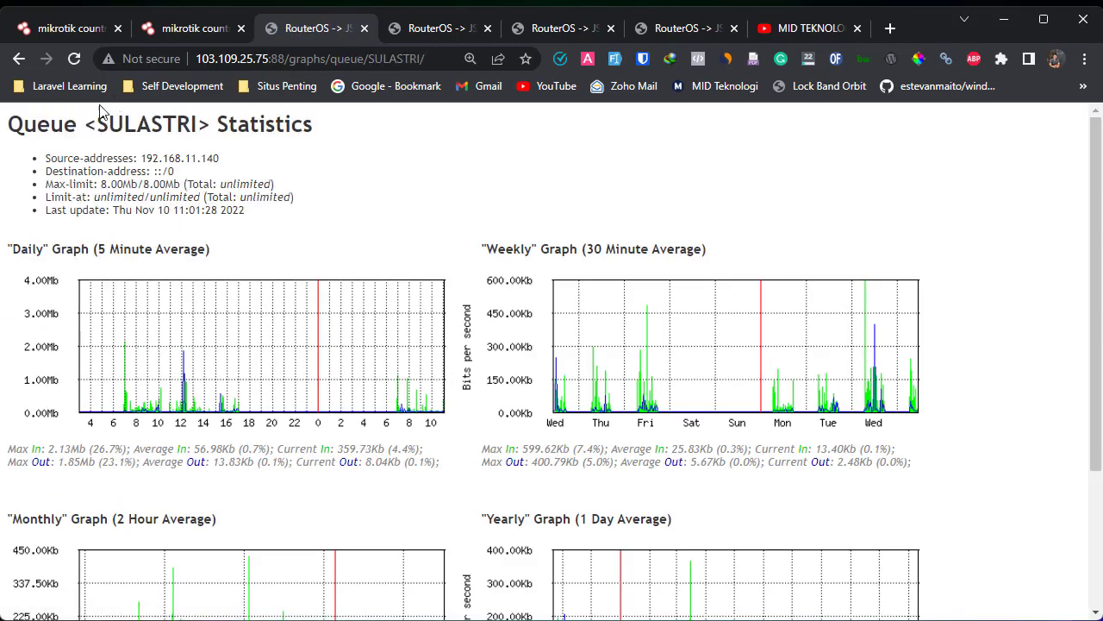
# - Highlight the SULASTRI title, source address and daily max in/out figures
pyautogui.moveTo(83, 121); pyautogui.dragTo(275, 218)
pyautogui.click(276, 217)
pyautogui.moveTo(49, 446); pyautogui.dragTo(468, 486)
pyautogui.click(468, 486)
# - Go back to the /graphs/ queue list and point out the port in the page address
pyautogui.click(19, 59)
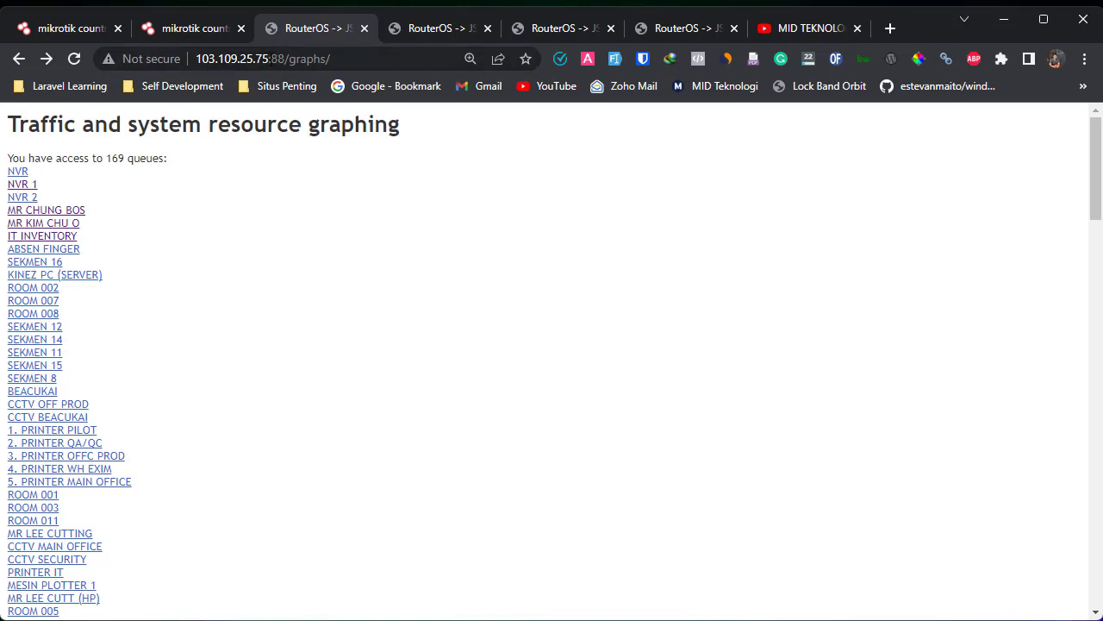
pyautogui.click(266, 57)
pyautogui.click(266, 58)
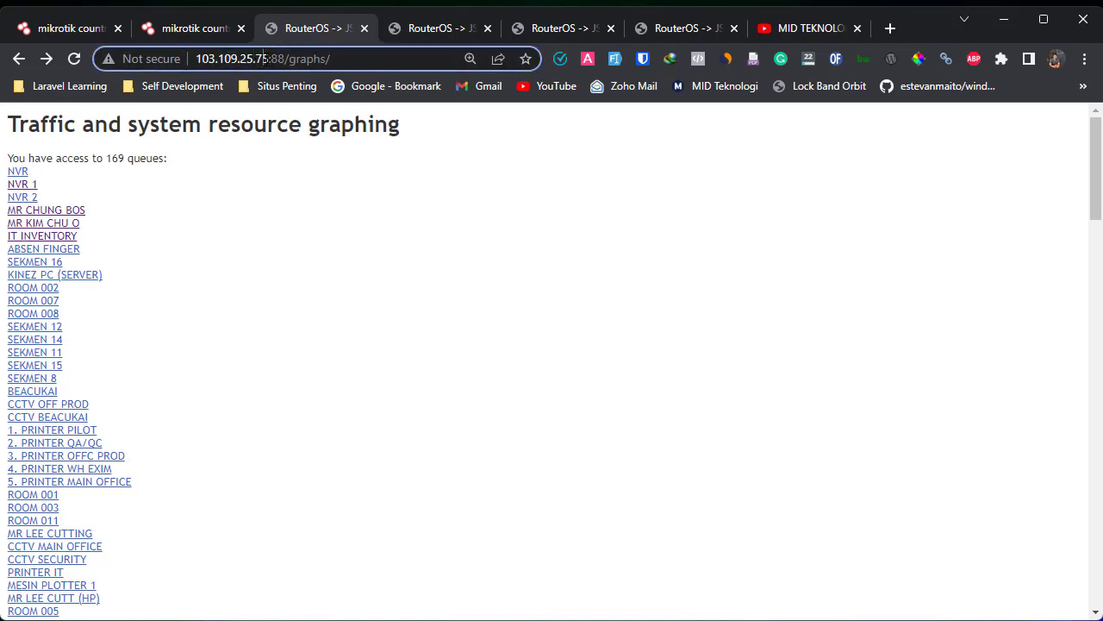
pyautogui.click(319, 274)
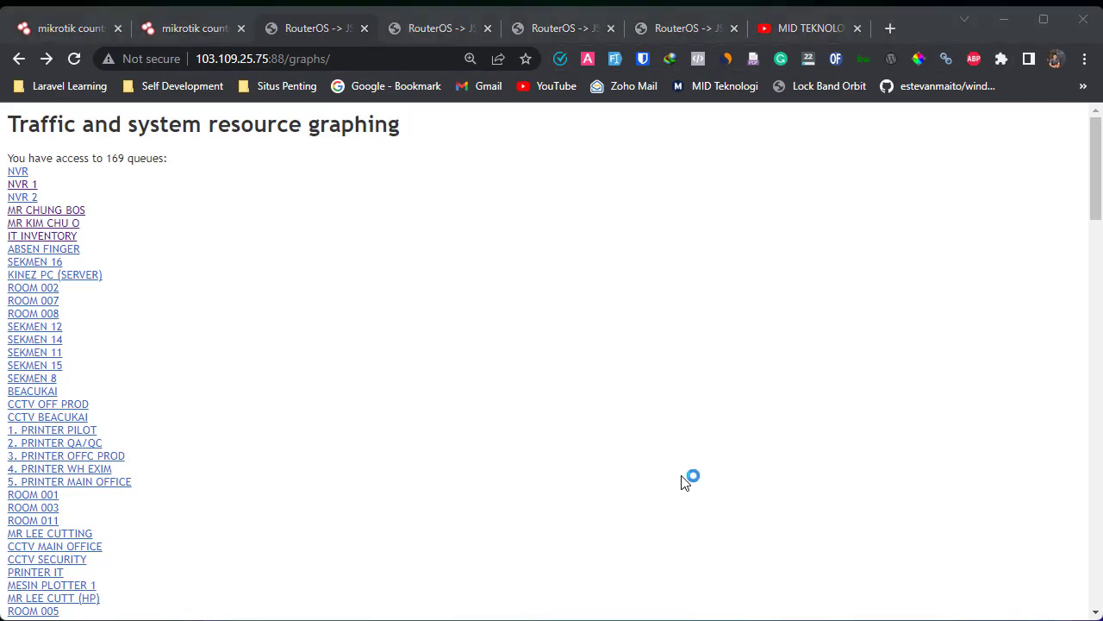
# - Log in to WinBox and open the wlan1 interface rule under Tools > Graphing
pyautogui.press('Return')
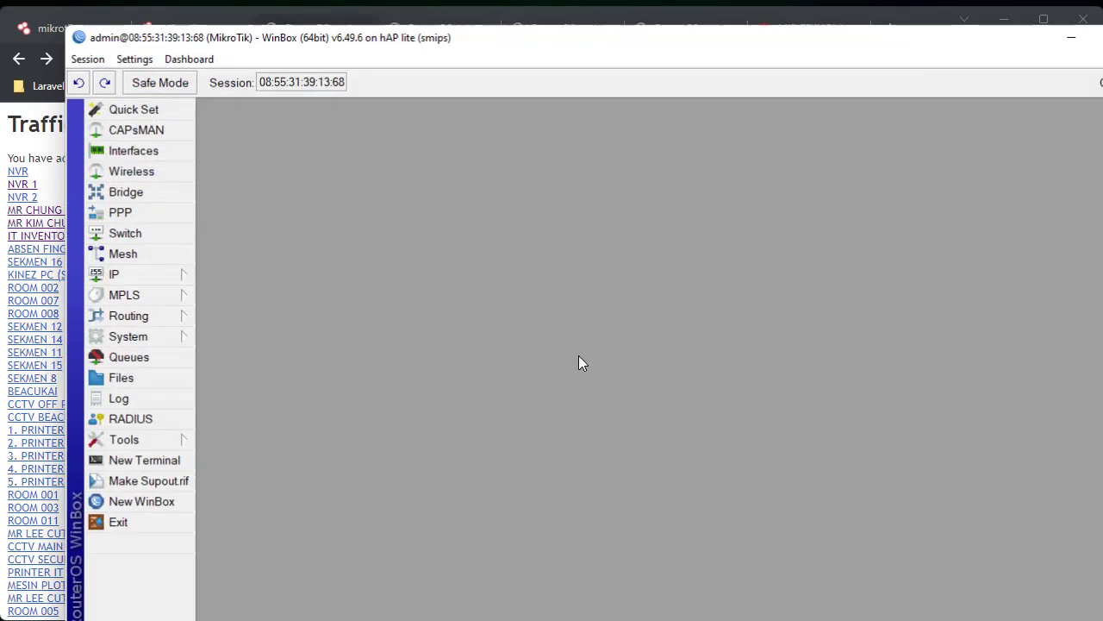
pyautogui.click(168, 442)
pyautogui.click(236, 498)
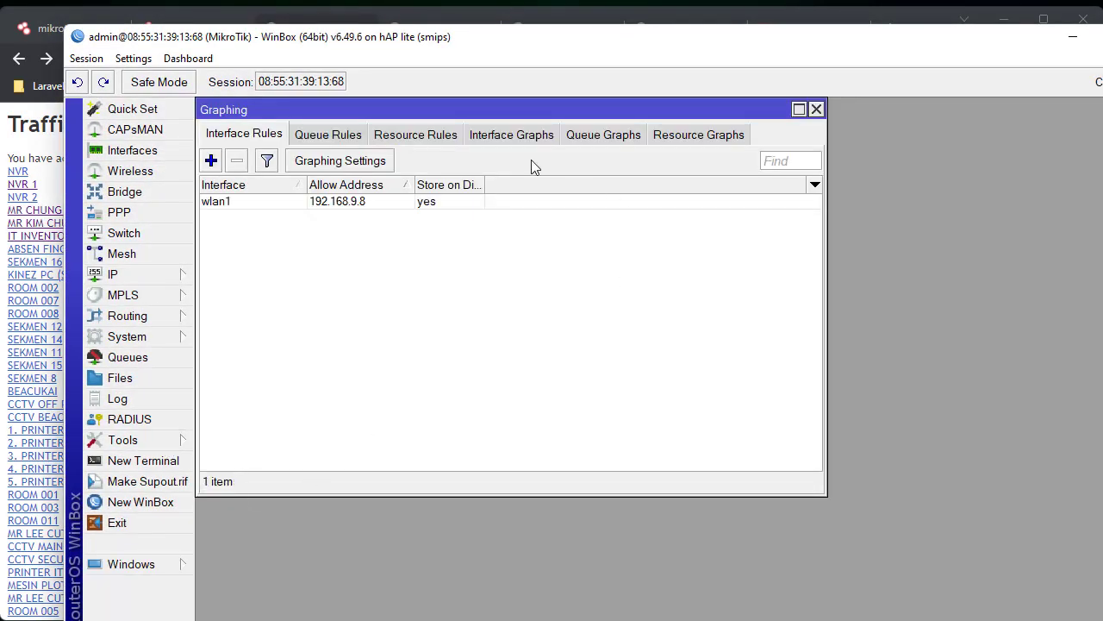
pyautogui.doubleClick(345, 204)
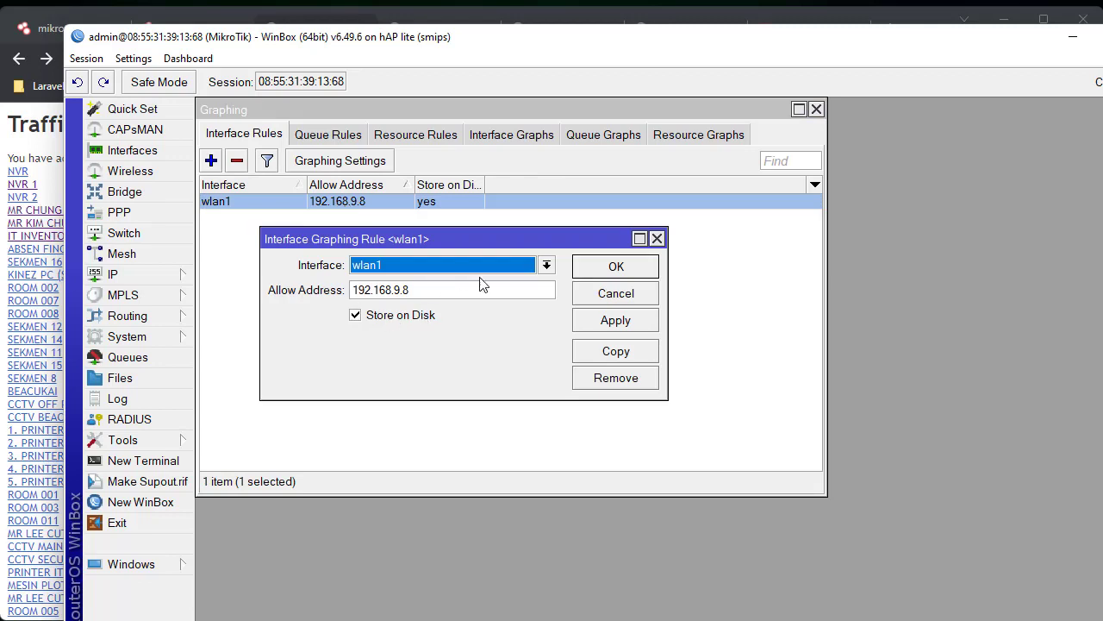
pyautogui.press('Escape')
pyautogui.click(329, 212)
pyautogui.doubleClick(327, 207)
# - Replace the Allow Address 192.168.9.8 with 0.0.0.0/0 and confirm with OK
pyautogui.click(449, 289)
pyautogui.doubleClick(450, 290)
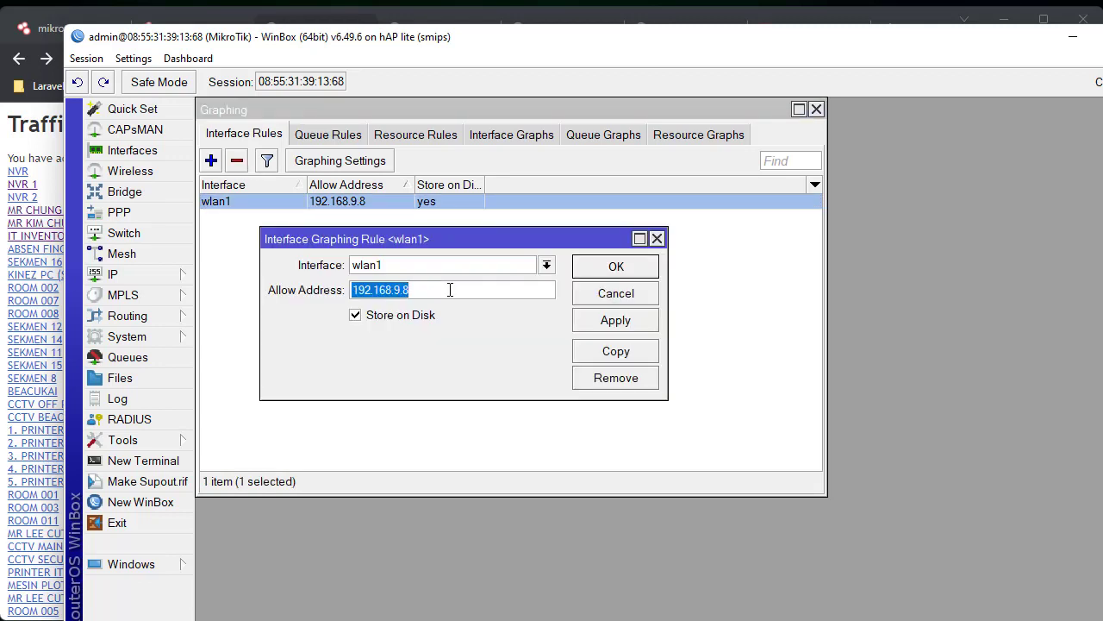
pyautogui.write('0.0.0.')
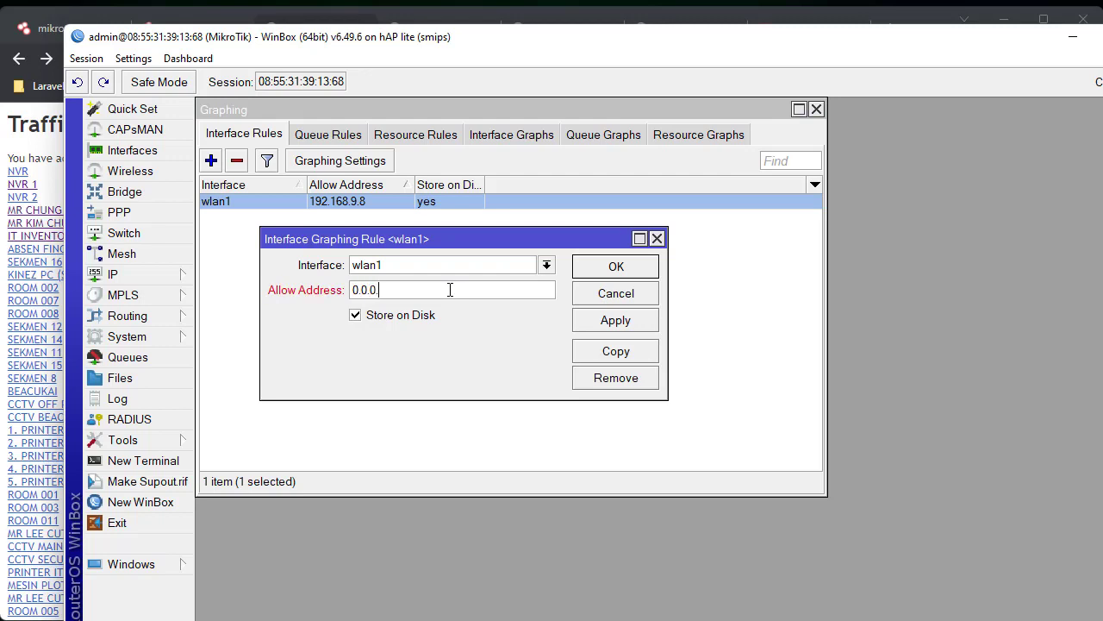
pyautogui.write('0/0')
pyautogui.click(645, 271)
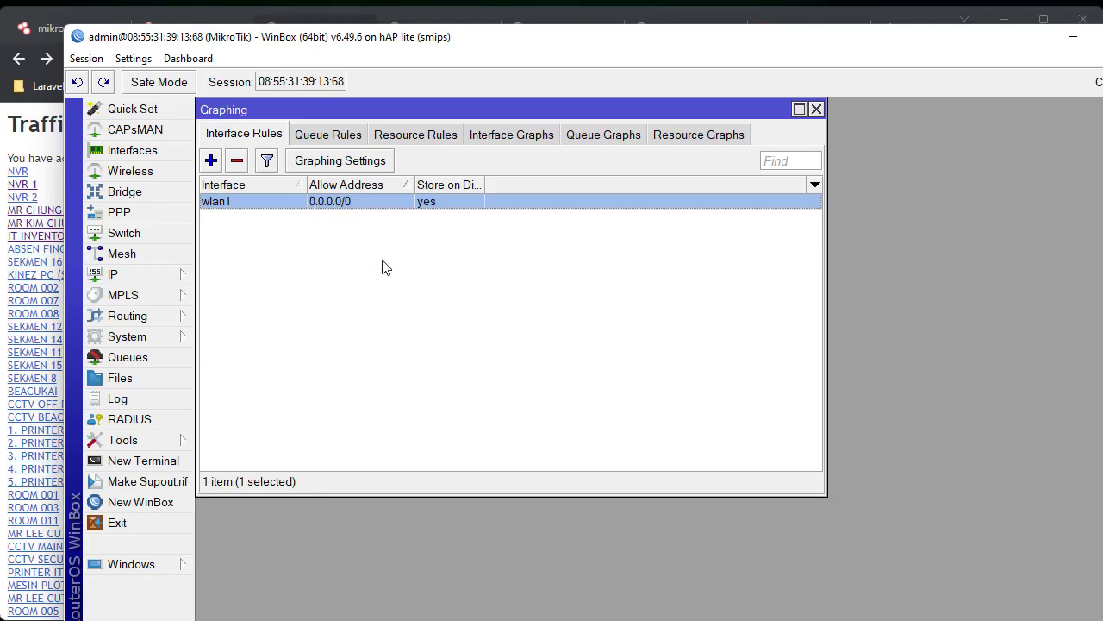
pyautogui.click(494, 370)
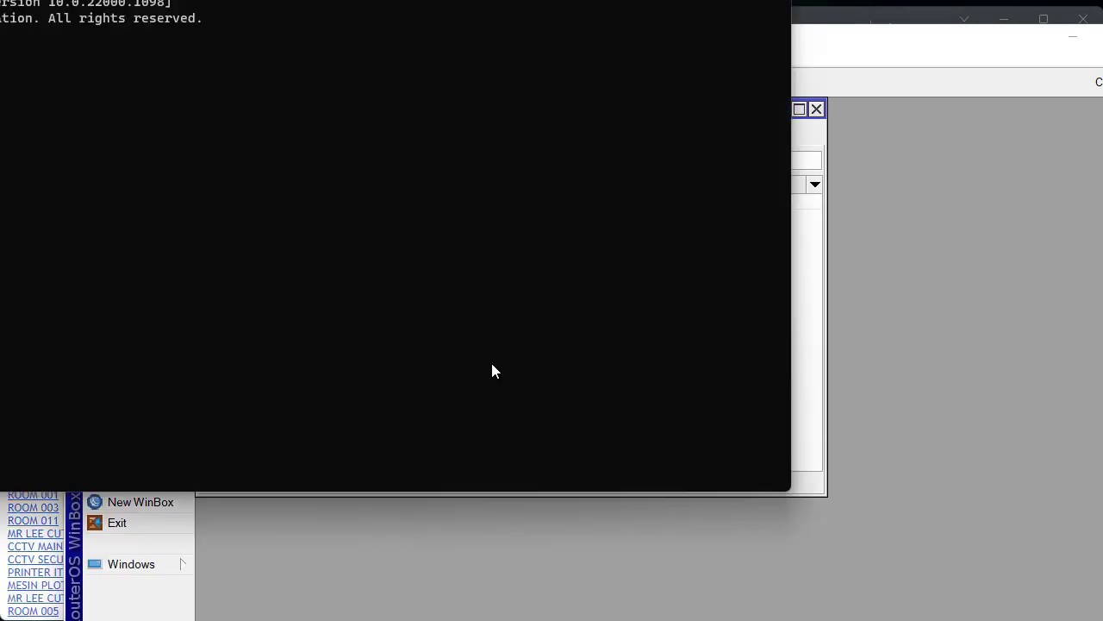
# - Run ipconfig in Command Prompt to list the PC's network adapters
pyautogui.write('ifconfig')
pyautogui.press('Return')
pyautogui.write('ipconfig')
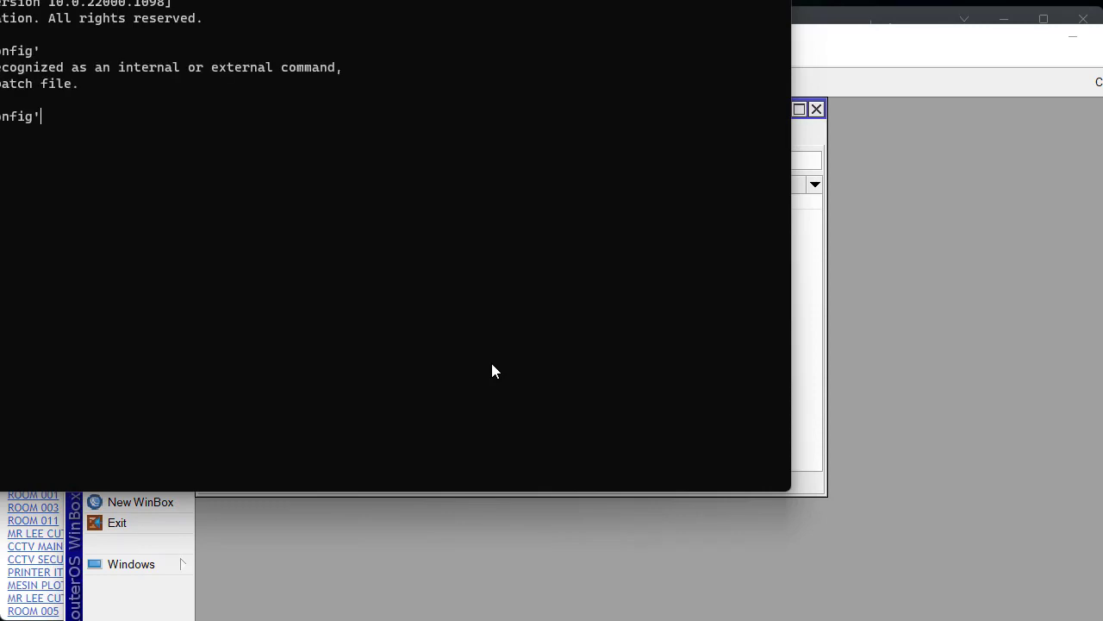
pyautogui.press('Return')
# - Copy the PC's Wi-Fi IPv4 address 192.168.9.4 from the ipconfig output
pyautogui.moveTo(466, 0); pyautogui.dragTo(729, 4)
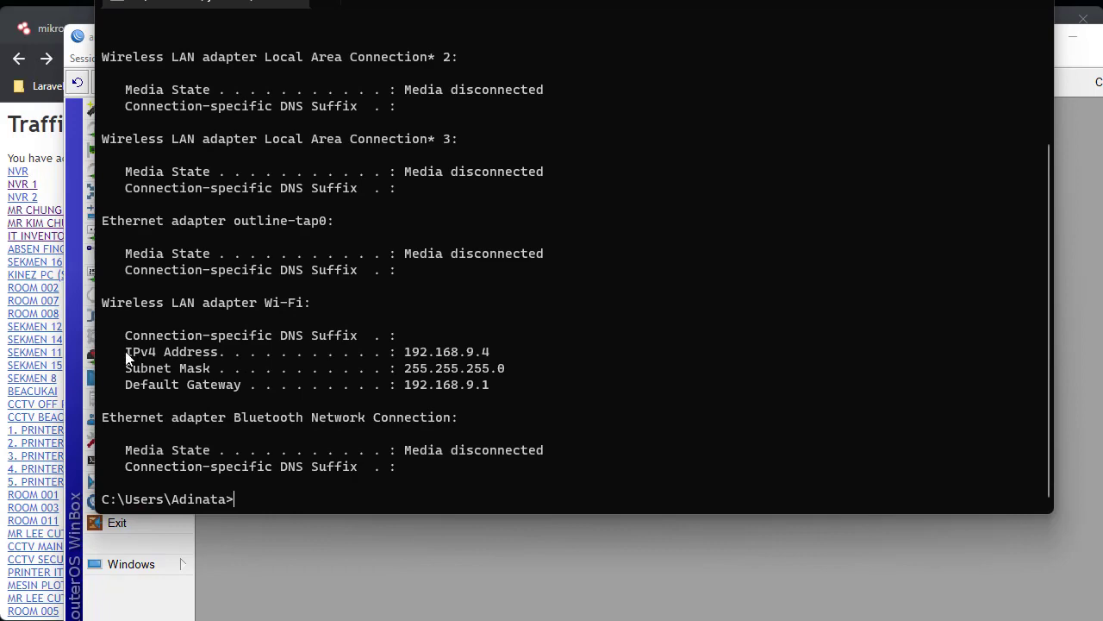
pyautogui.moveTo(127, 357); pyautogui.dragTo(493, 354)
pyautogui.rightClick(493, 353)
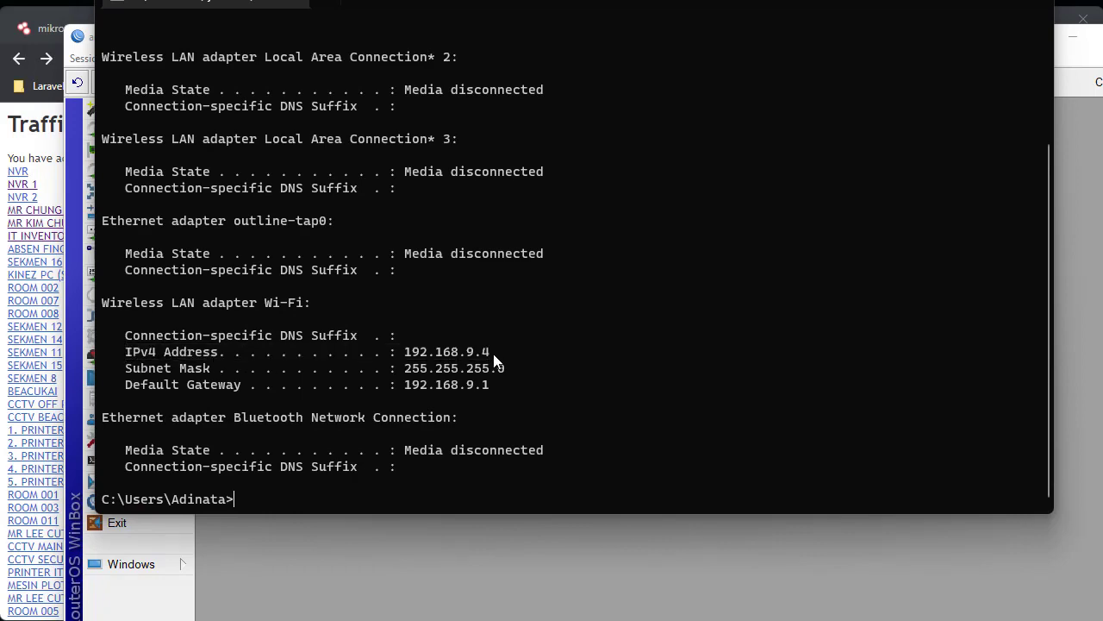
pyautogui.rightClick(423, 357)
pyautogui.scroll(2, 423, 356)
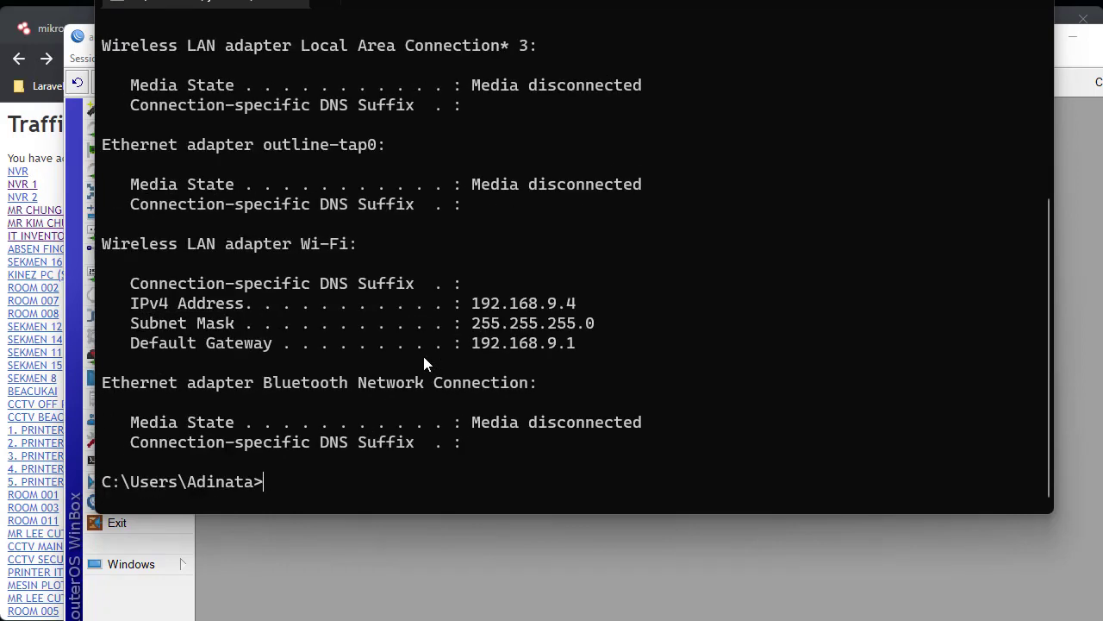
pyautogui.moveTo(466, 304); pyautogui.dragTo(570, 305)
pyautogui.rightClick(570, 305)
# - In WinBox, open IP > Addresses and the 192.168.9.97/24 ether1 address entry
pyautogui.hotkey('alt', 'Tab')
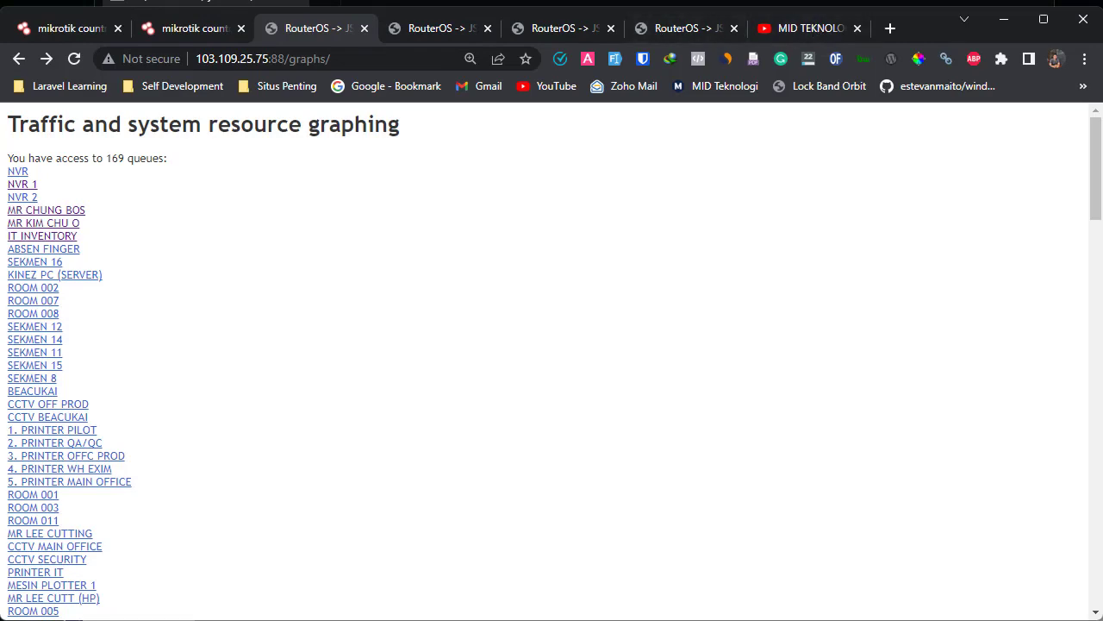
pyautogui.hotkey('alt', 'Tab')
pyautogui.click(179, 279)
pyautogui.click(253, 315)
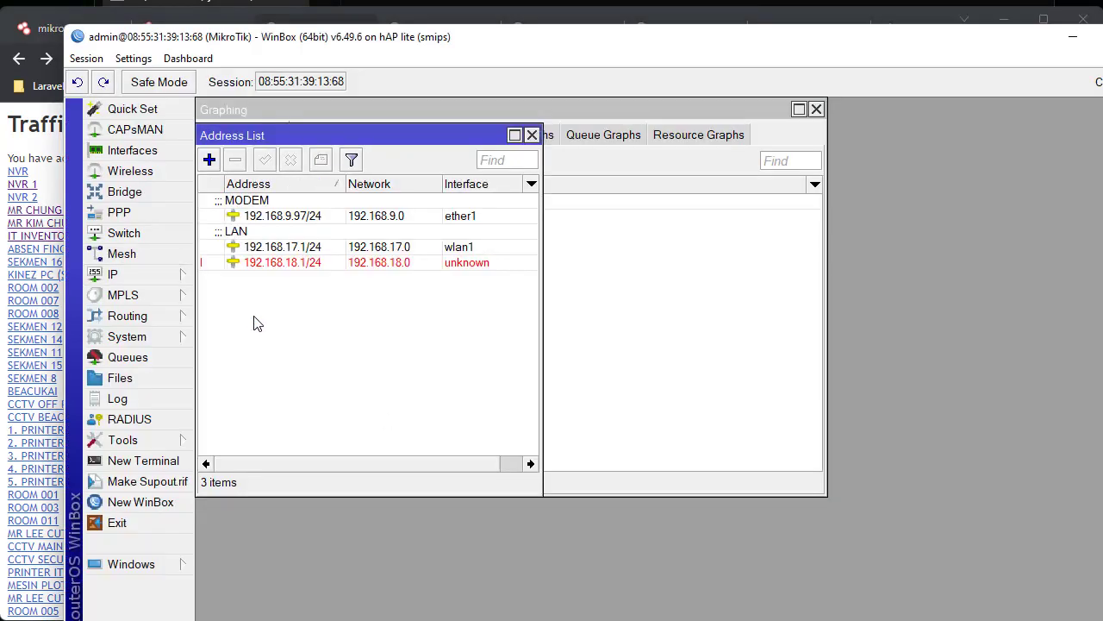
pyautogui.click(328, 222)
pyautogui.doubleClick(328, 222)
pyautogui.hotkey('ctrl', 'c')
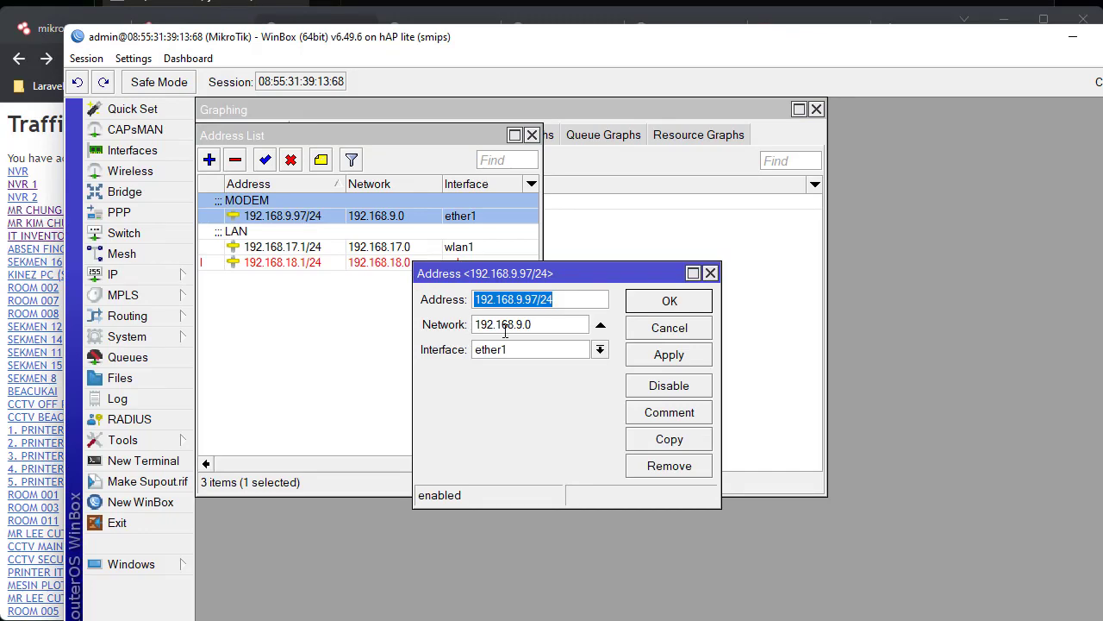
pyautogui.hotkey('alt', 'Tab')
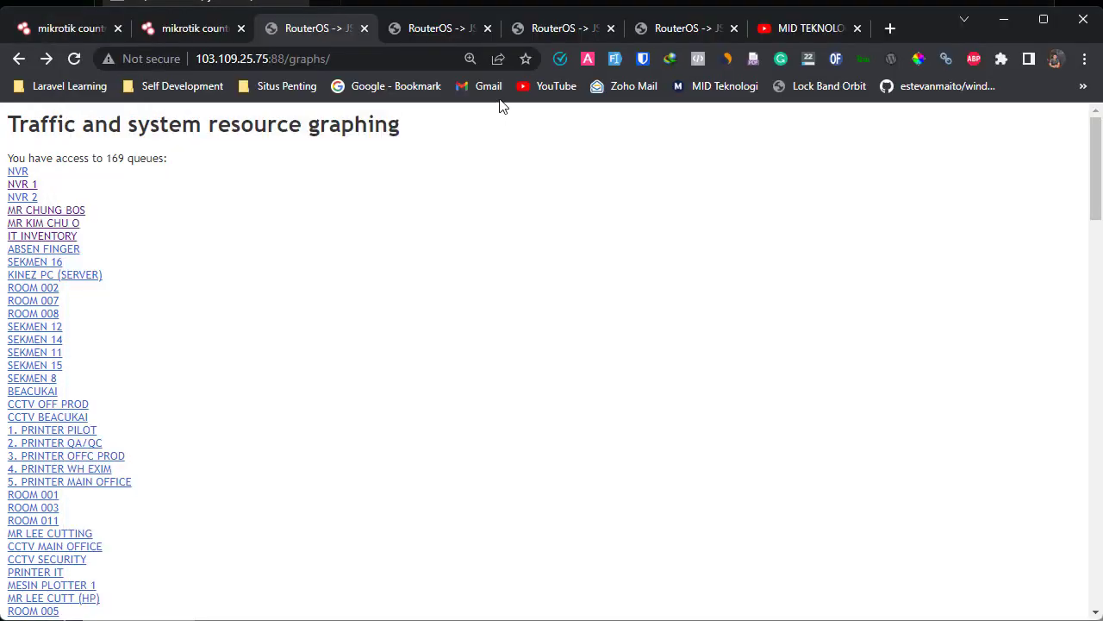
# - Load the router's WebFig at 192.168.9.97, dropping the /24 suffix from the pasted address
pyautogui.click(448, 28)
pyautogui.click(419, 58)
pyautogui.hotkey('ctrl', 'v')
pyautogui.press('BackSpace')
pyautogui.press('BackSpace')
pyautogui.press('BackSpace')
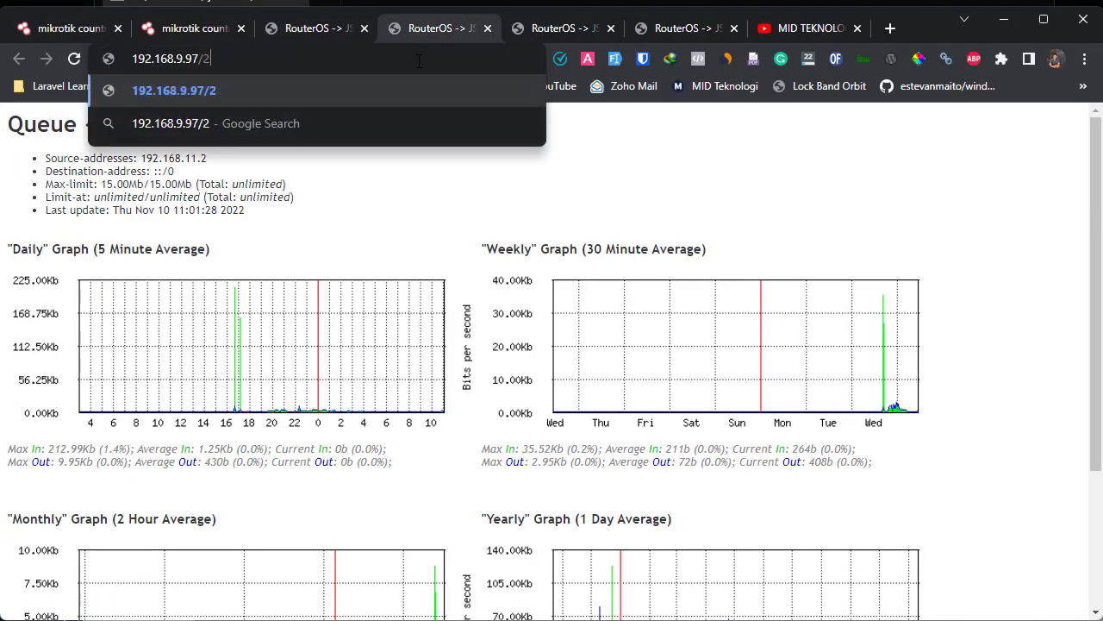
pyautogui.press('Return')
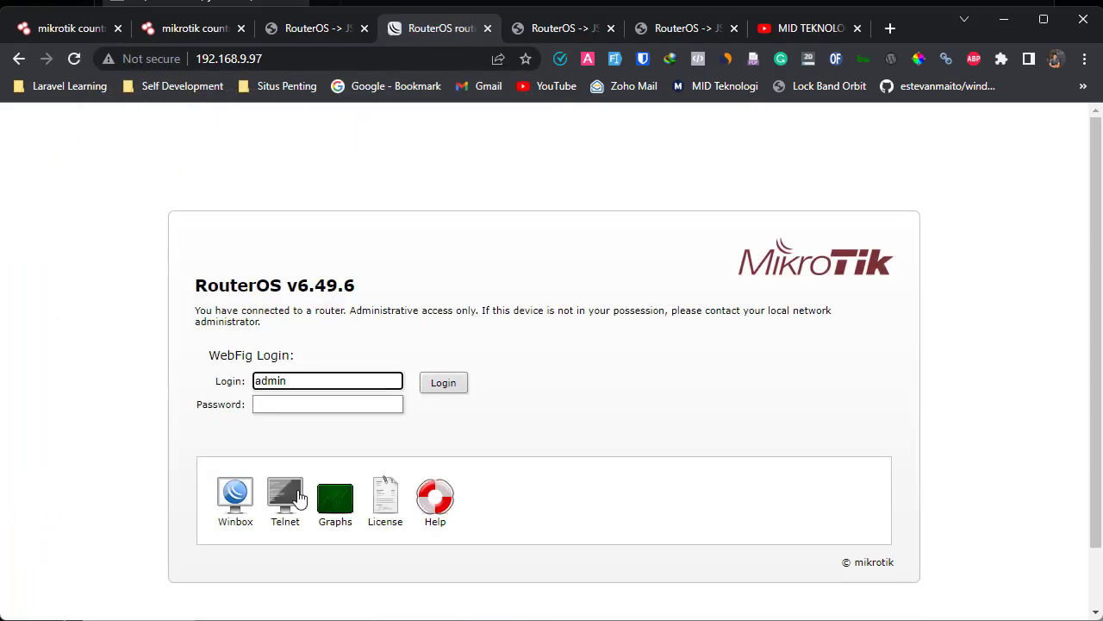
# - Open Graphs and view the wlan1 interface statistics, highlighting its heading and last update
pyautogui.click(343, 520)
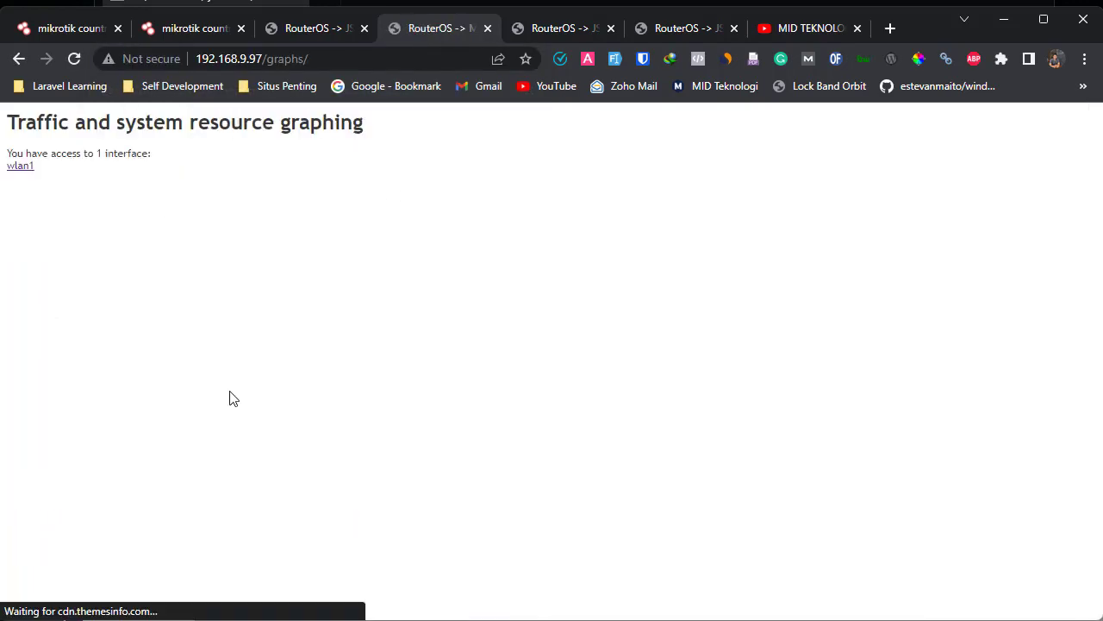
pyautogui.click(21, 165)
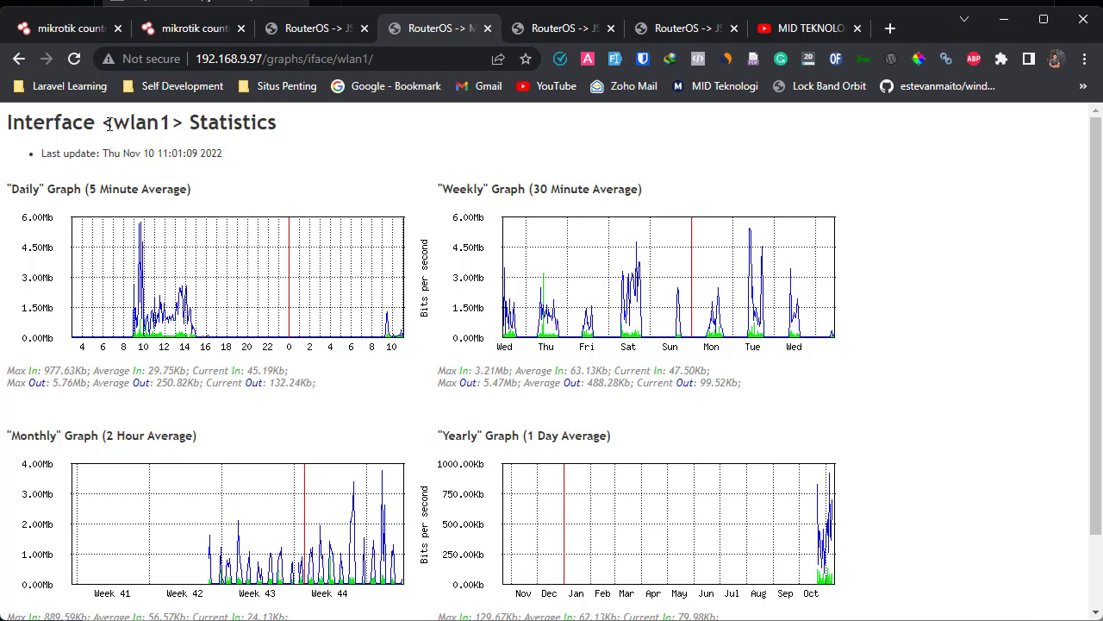
pyautogui.moveTo(102, 125); pyautogui.dragTo(202, 130)
pyautogui.click(291, 160)
pyautogui.moveTo(114, 127); pyautogui.dragTo(313, 163)
pyautogui.click(289, 162)
# - Close the address dialog and open the wlan1 graphing rule's allow address field
pyautogui.hotkey('alt', 'Tab')
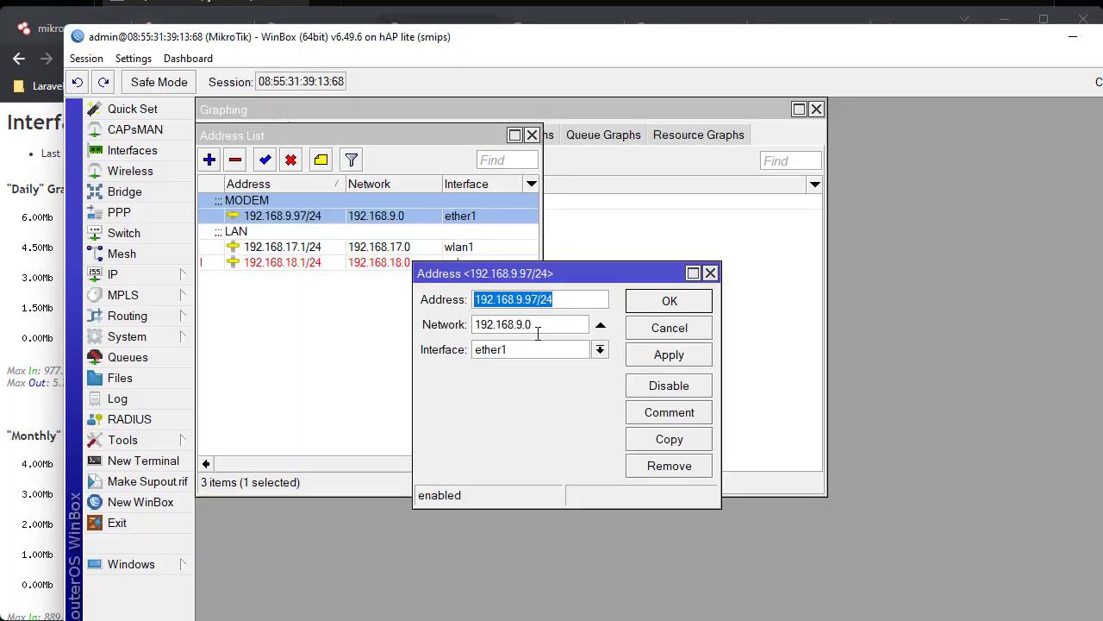
pyautogui.click(545, 324)
pyautogui.press('Escape')
pyautogui.press('Escape')
pyautogui.click(349, 211)
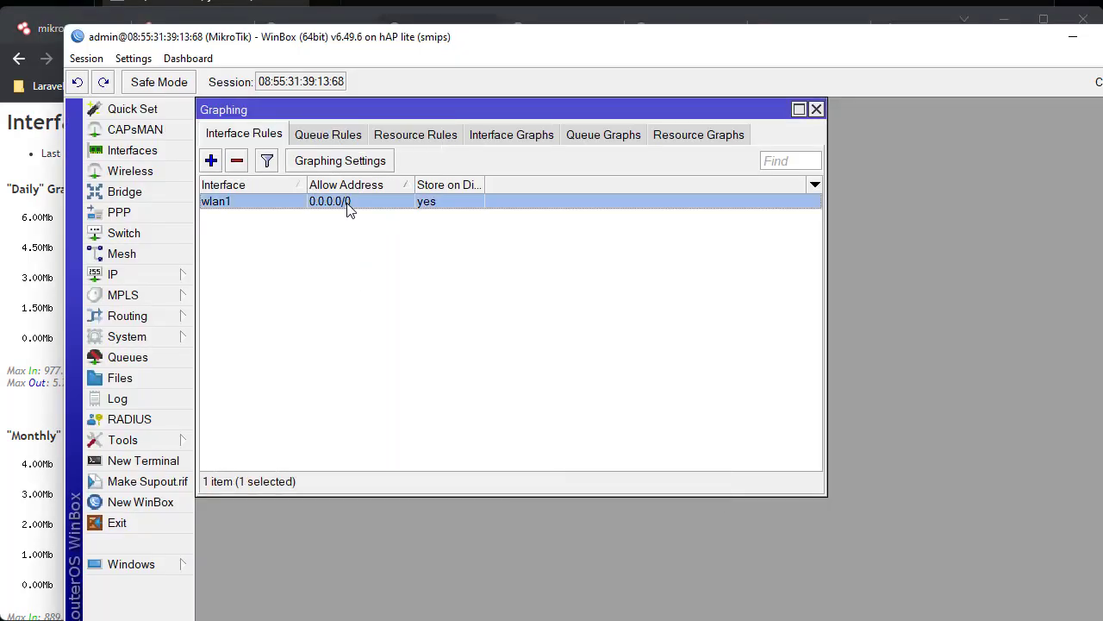
pyautogui.doubleClick(350, 210)
pyautogui.click(463, 288)
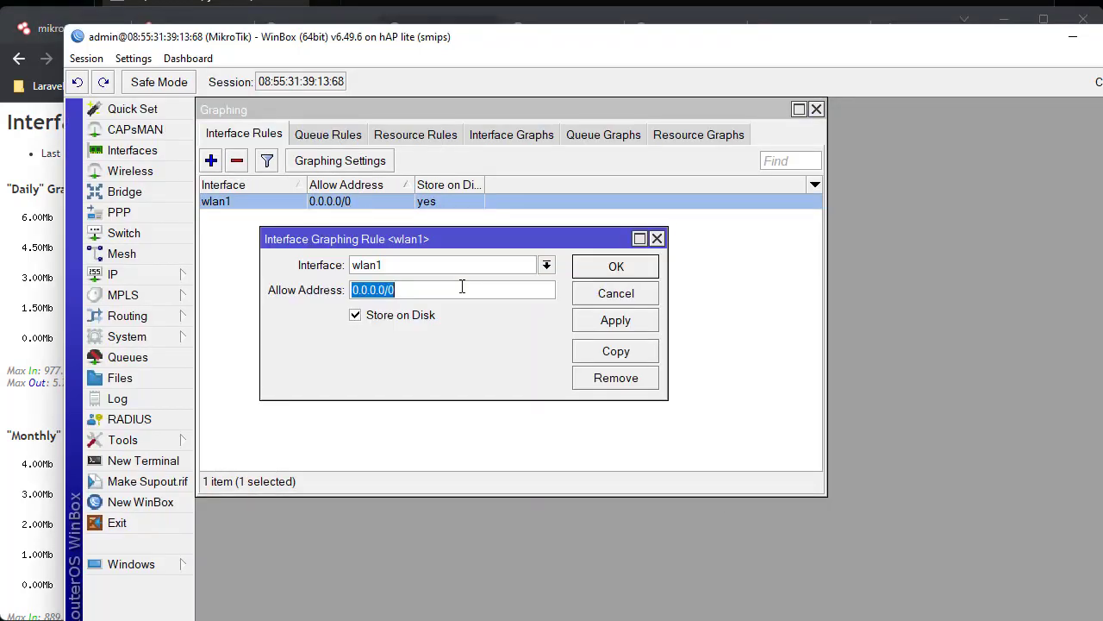
# - Copy the PC's address 192.168.9.4 from the ipconfig output
pyautogui.hotkey('alt', 'Tab')
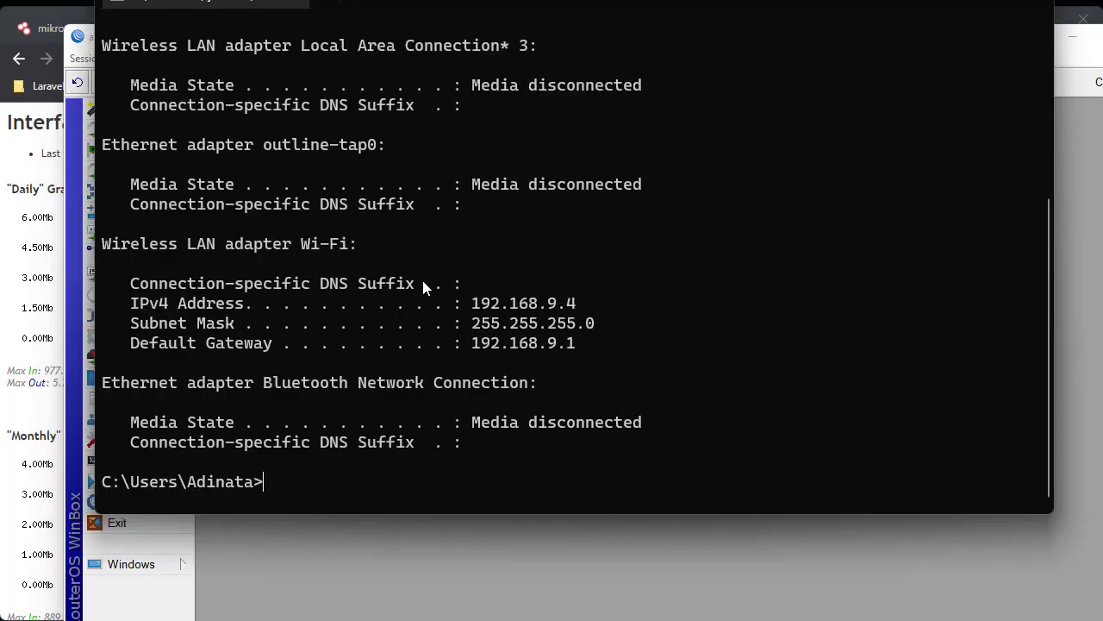
pyautogui.moveTo(498, 307); pyautogui.dragTo(576, 307)
pyautogui.hotkey('ctrl', 'c')
pyautogui.hotkey('alt', 'Tab')
# - Replace the allow address 0.0.0.0/0 with 192.168.9.2 and confirm with OK
pyautogui.click(426, 291)
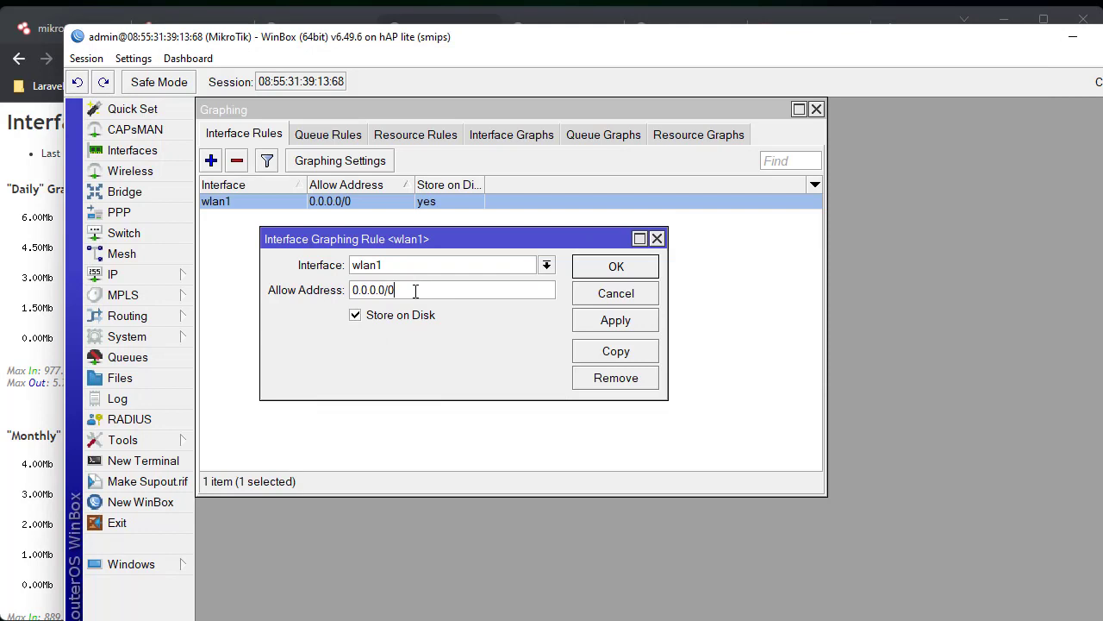
pyautogui.hotkey('ctrl', 'a')
pyautogui.hotkey('ctrl', 'v')
pyautogui.press('BackSpace')
pyautogui.write('2')
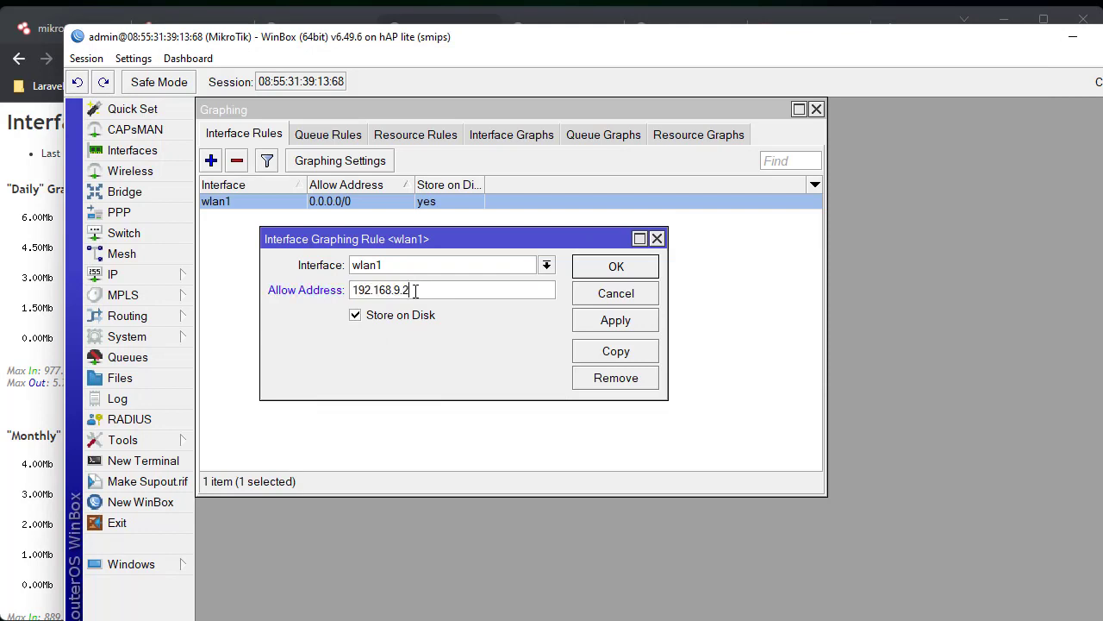
pyautogui.click(621, 267)
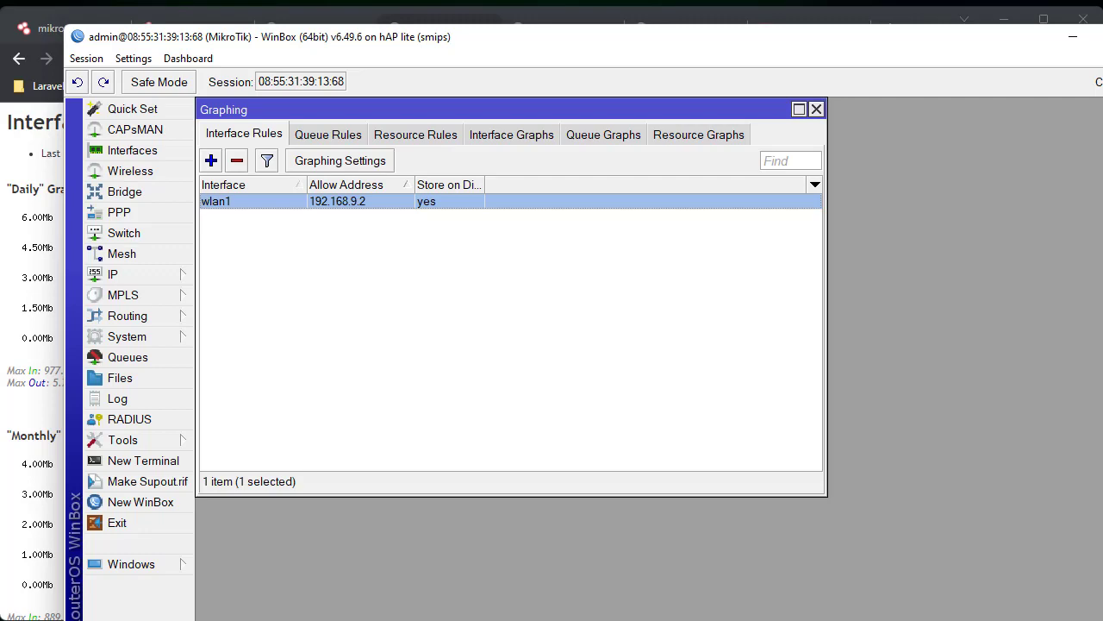
pyautogui.hotkey('alt', 'Tab')
pyautogui.click(284, 54)
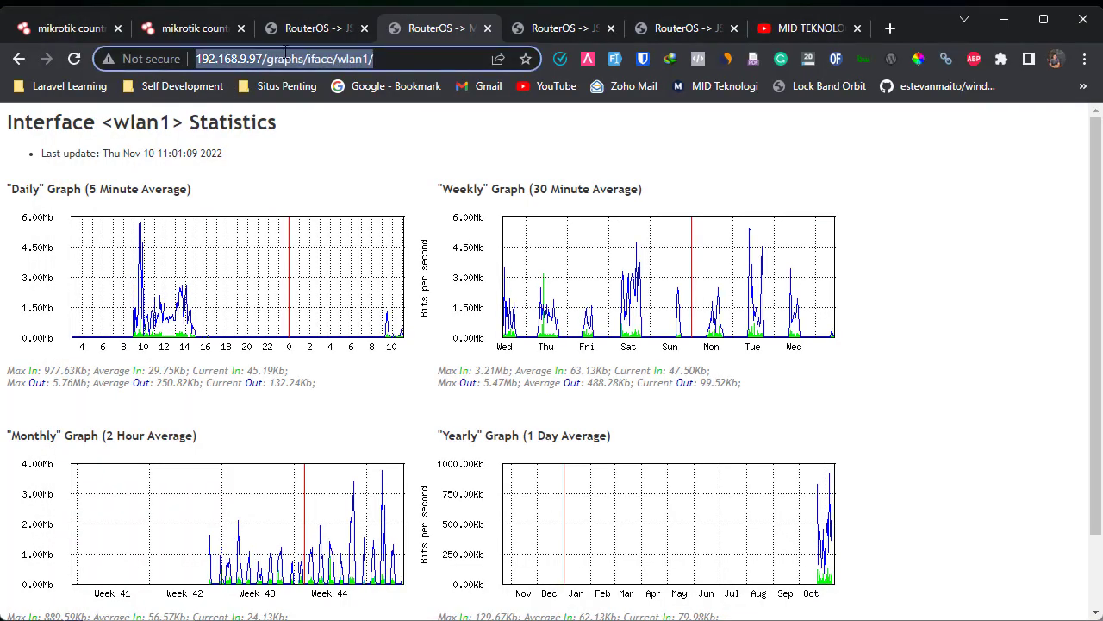
# - Reload the wlan1 statistics page and confirm it shows ERROR: NO ACCESS!
pyautogui.press('Return')
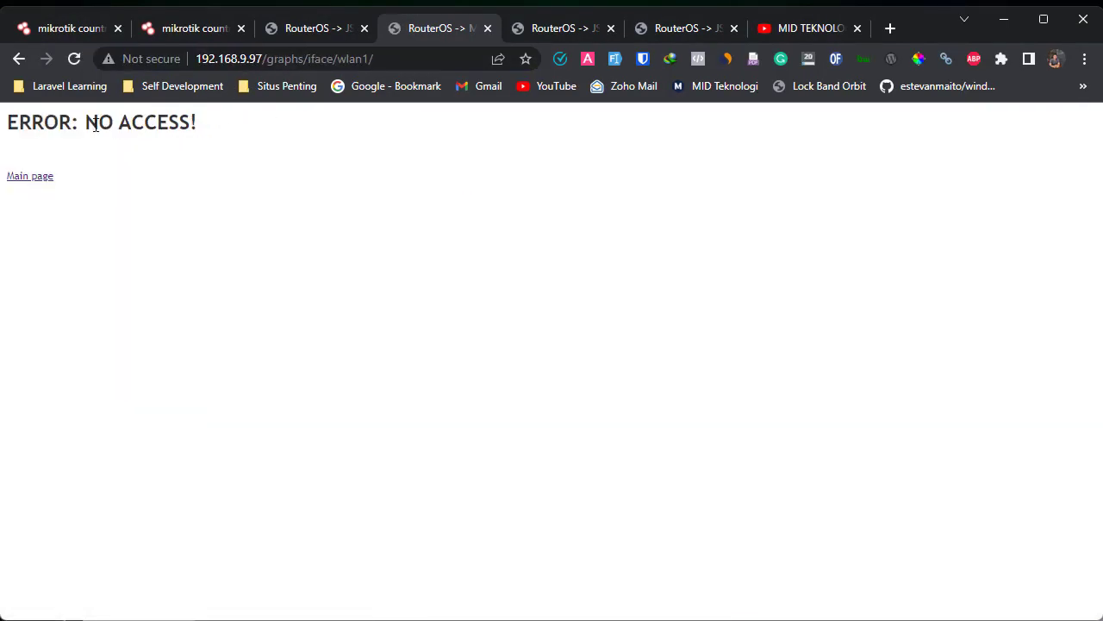
pyautogui.moveTo(7, 123)
pyautogui.mouseDown()
pyautogui.moveTo(216, 144)
pyautogui.moveTo(19, 121)
pyautogui.mouseUp()
pyautogui.doubleClick(23, 120)
pyautogui.click(241, 130)
pyautogui.click(312, 28)
pyautogui.scroll(-20, 35, 448)
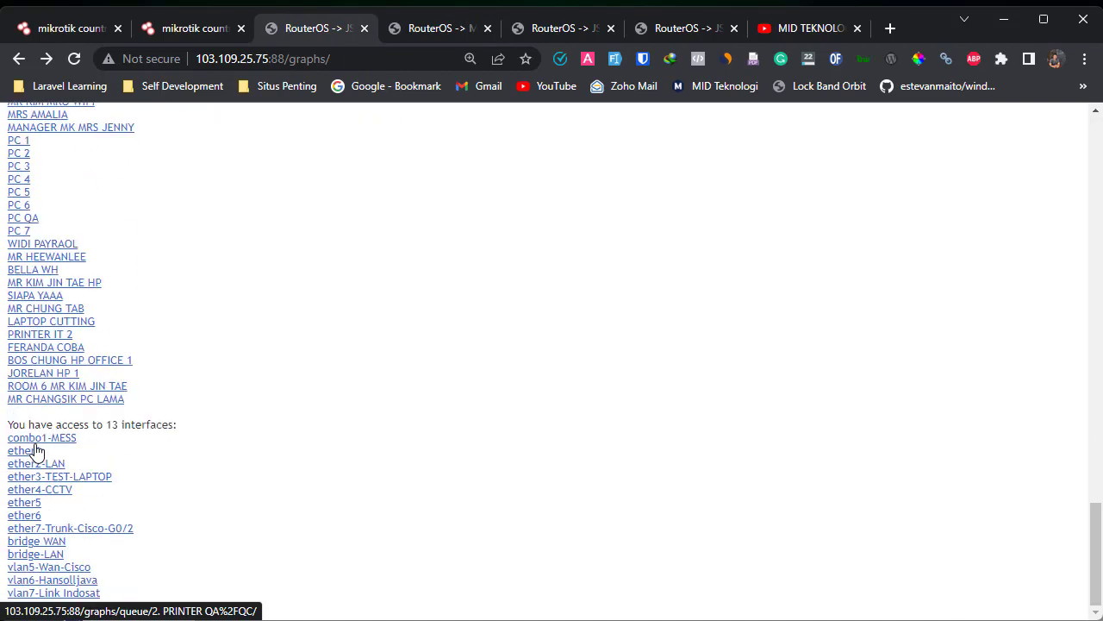
pyautogui.scroll(20, 34, 448)
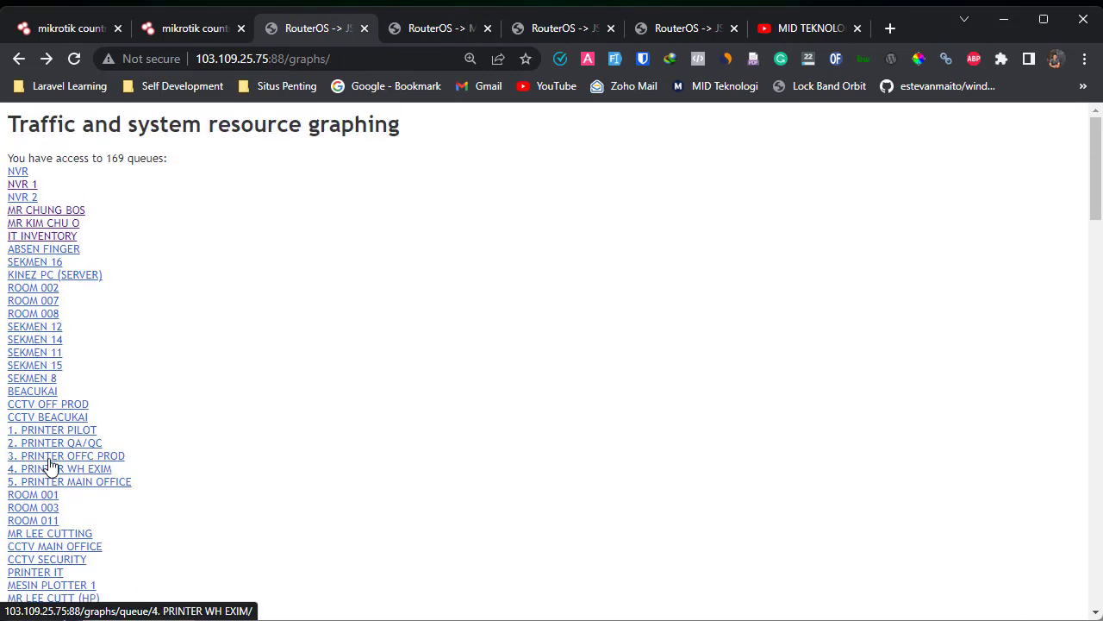
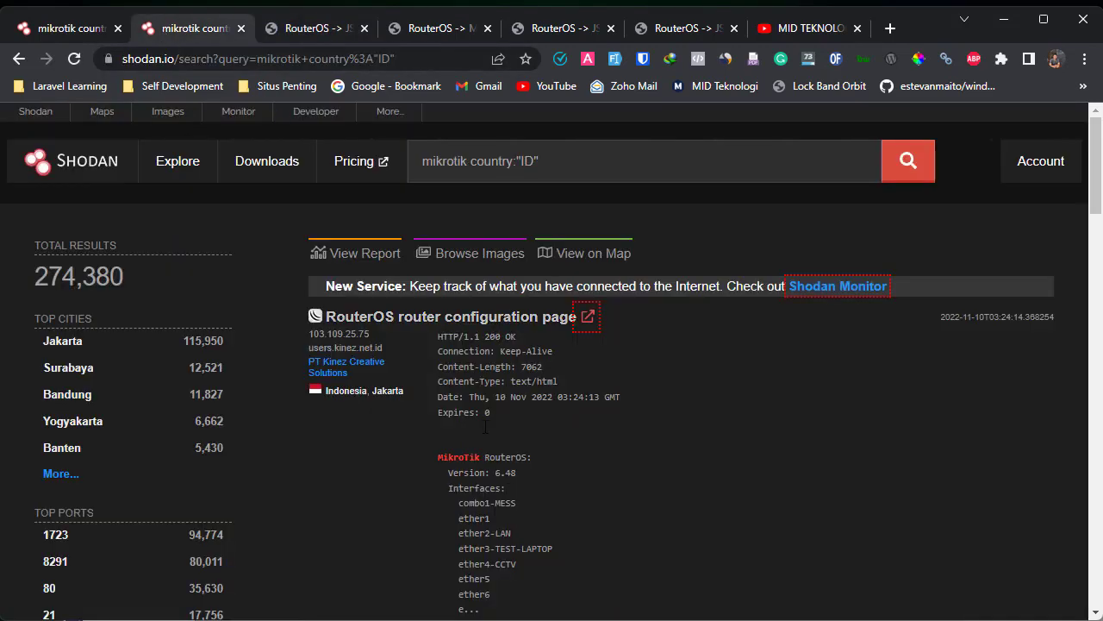
pyautogui.scroll(-15, 485, 426)
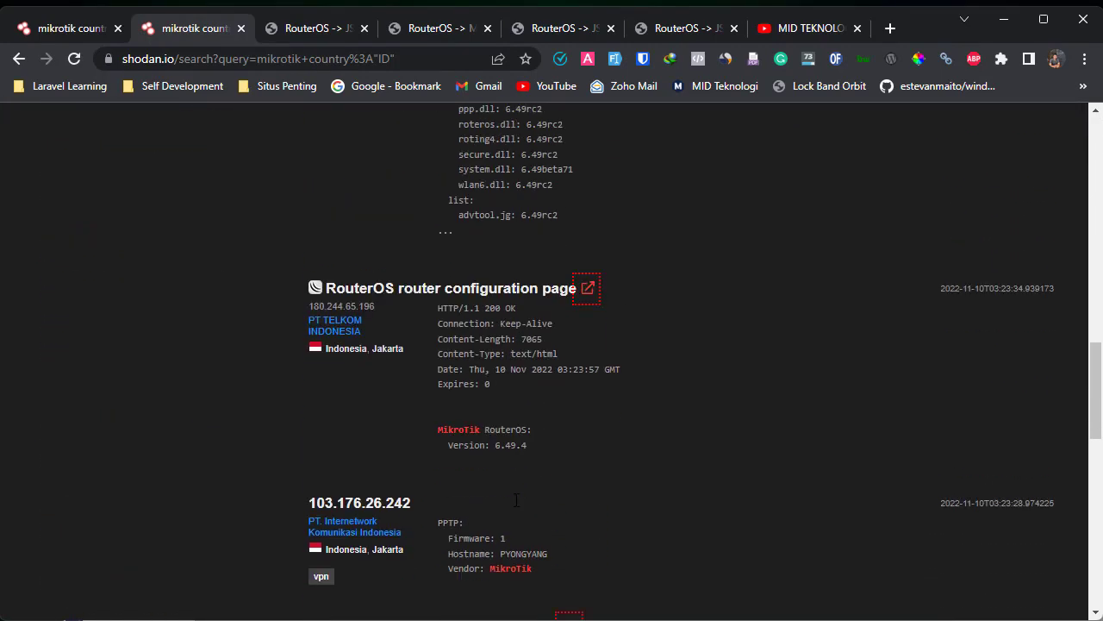
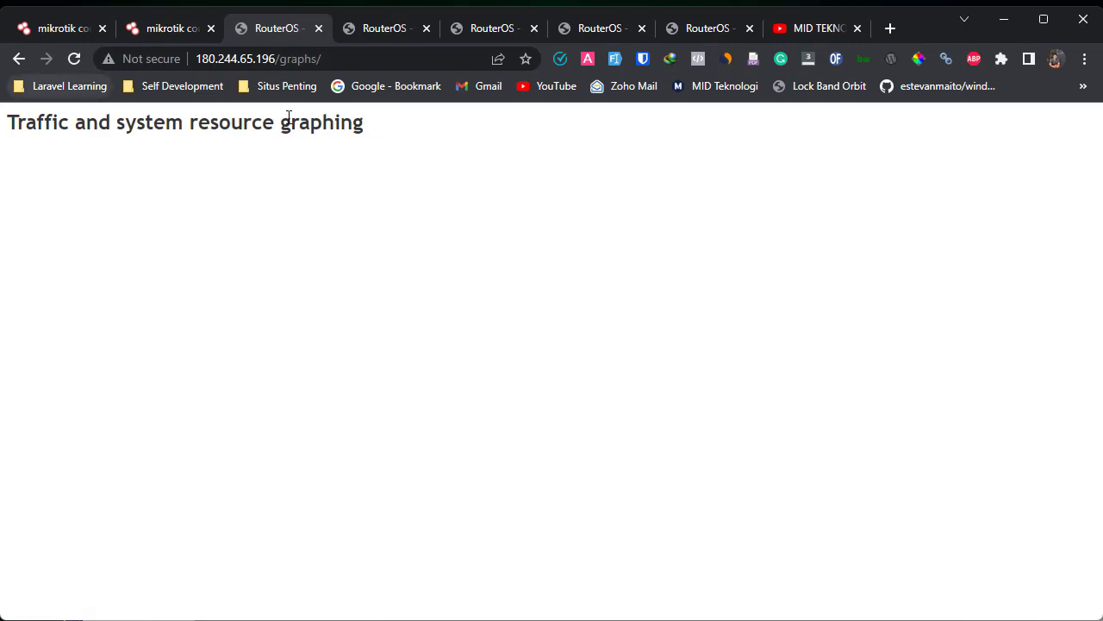
# - Highlight the graphing page heading, then return to the mikrotik Shodan results and scroll further down
pyautogui.moveTo(125, 121); pyautogui.dragTo(376, 126)
pyautogui.click(175, 22)
pyautogui.scroll(-5, 512, 515)
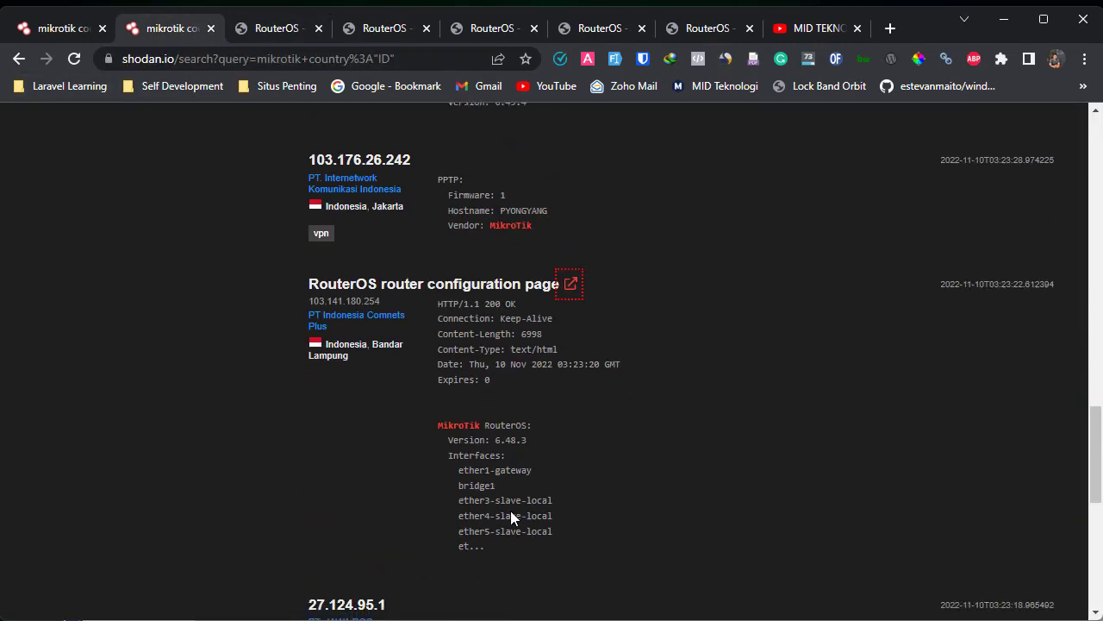
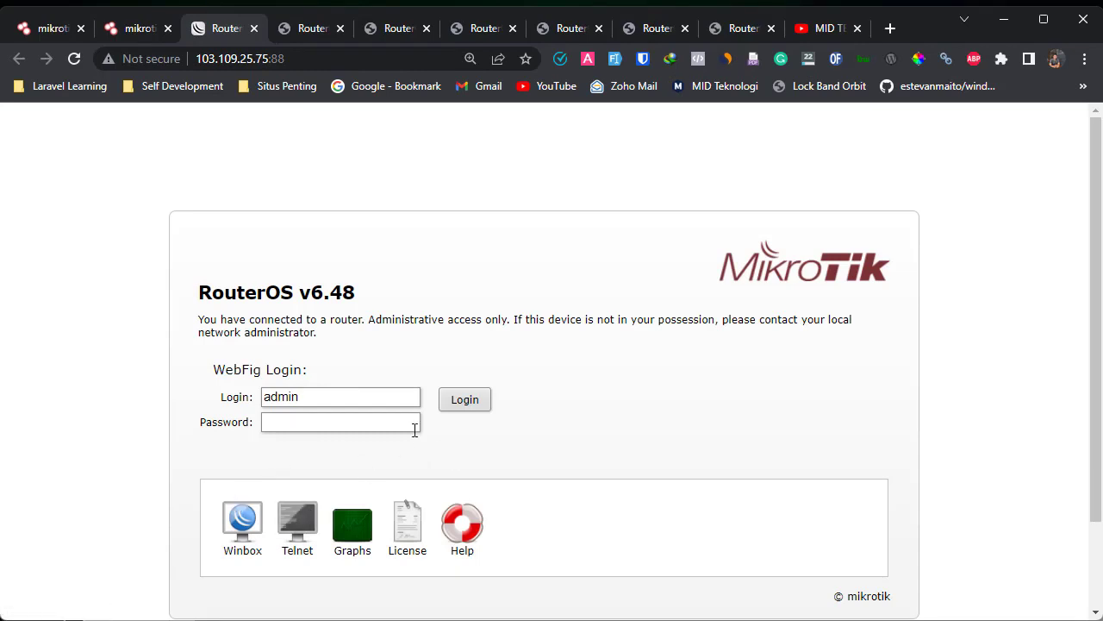
# - Highlight the RouterOS v6.48 version heading and notice, then open the router's Graphs page
pyautogui.moveTo(199, 287); pyautogui.dragTo(561, 316)
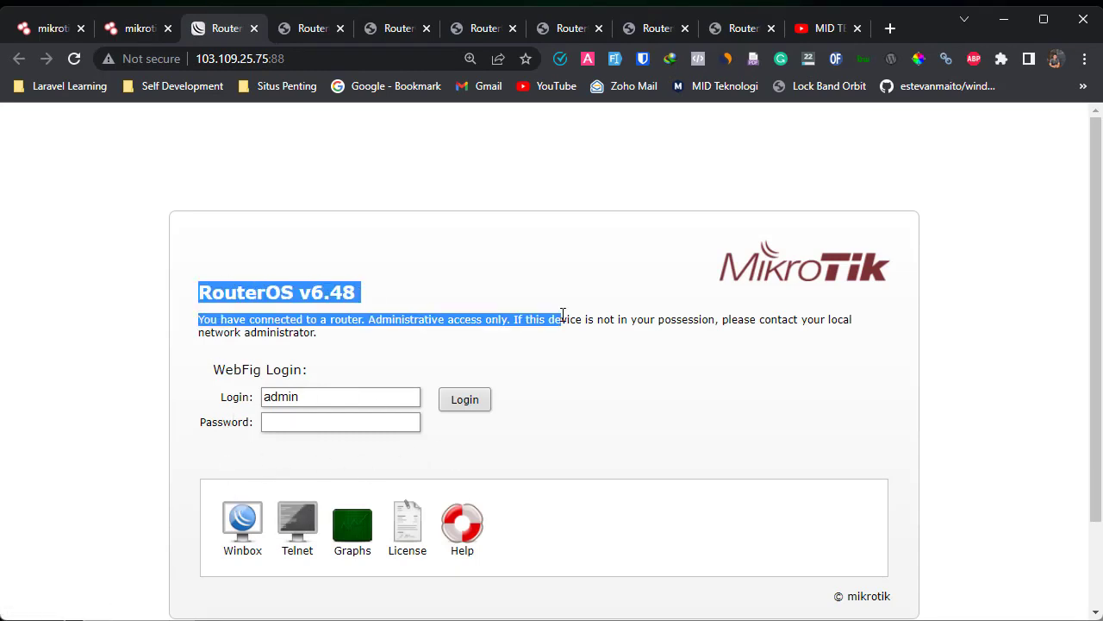
pyautogui.click(690, 353)
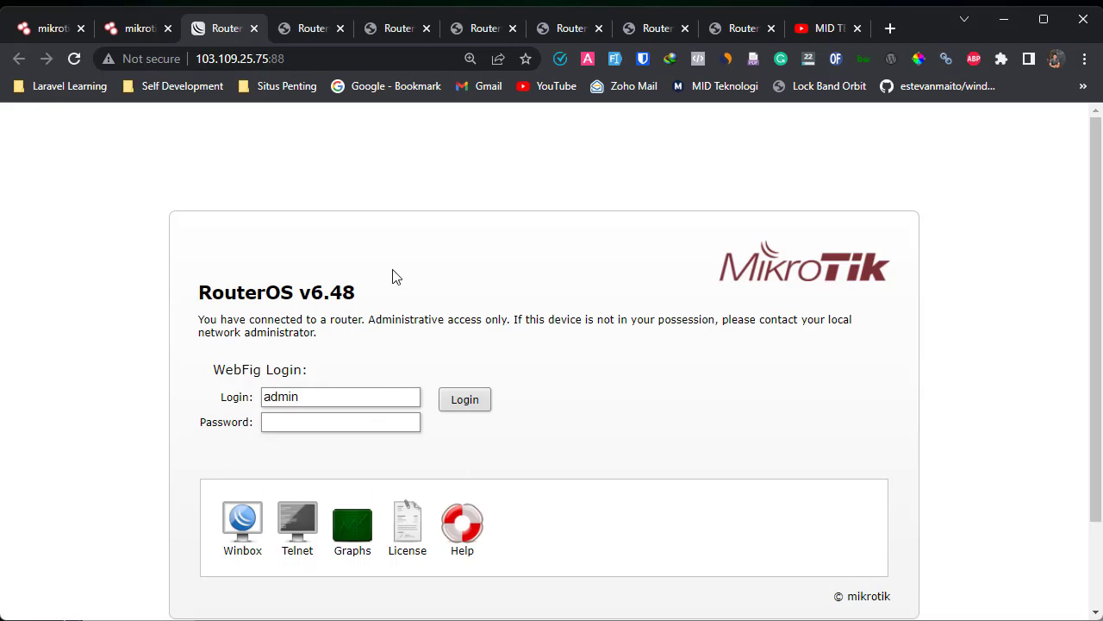
pyautogui.click(348, 538)
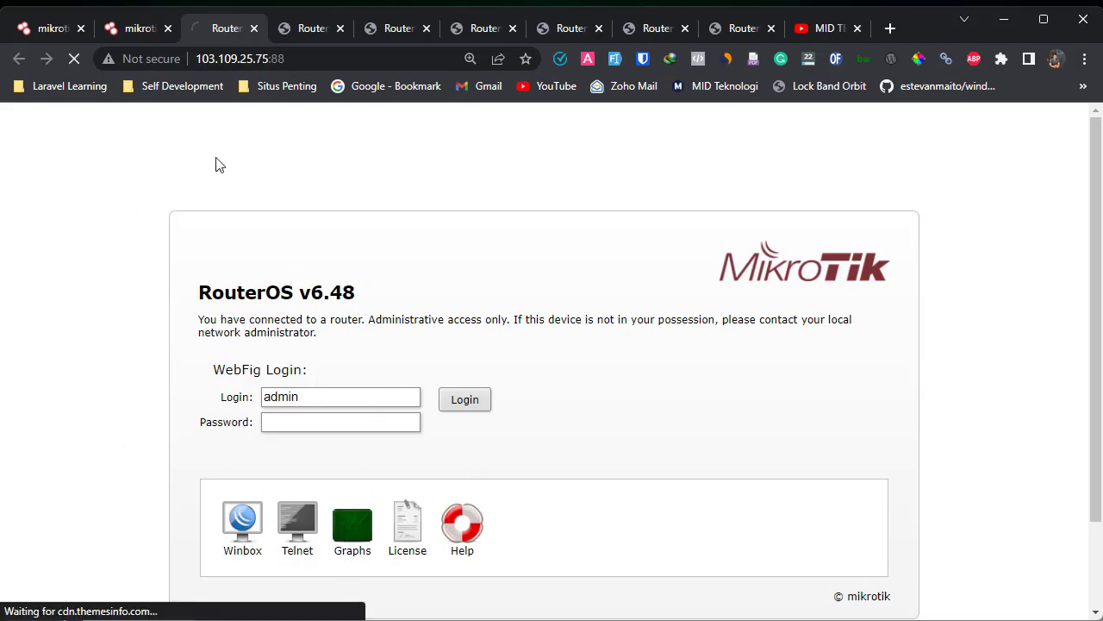
# - On the fourth tab's router, view the CPU usage graphs, then return to its graphing index
pyautogui.click(290, 26)
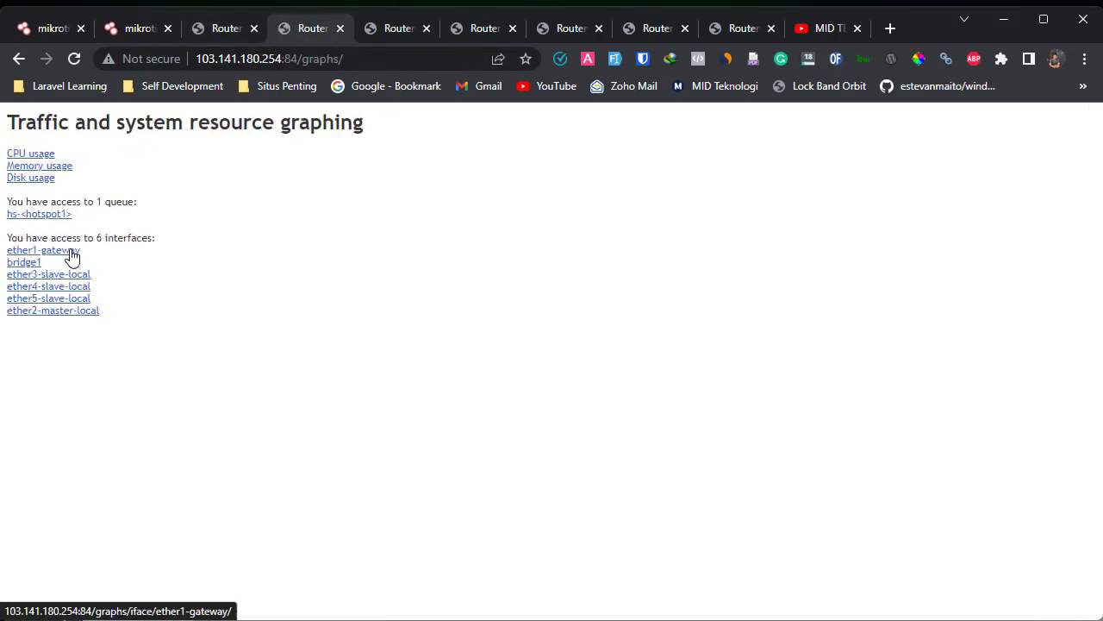
pyautogui.click(39, 155)
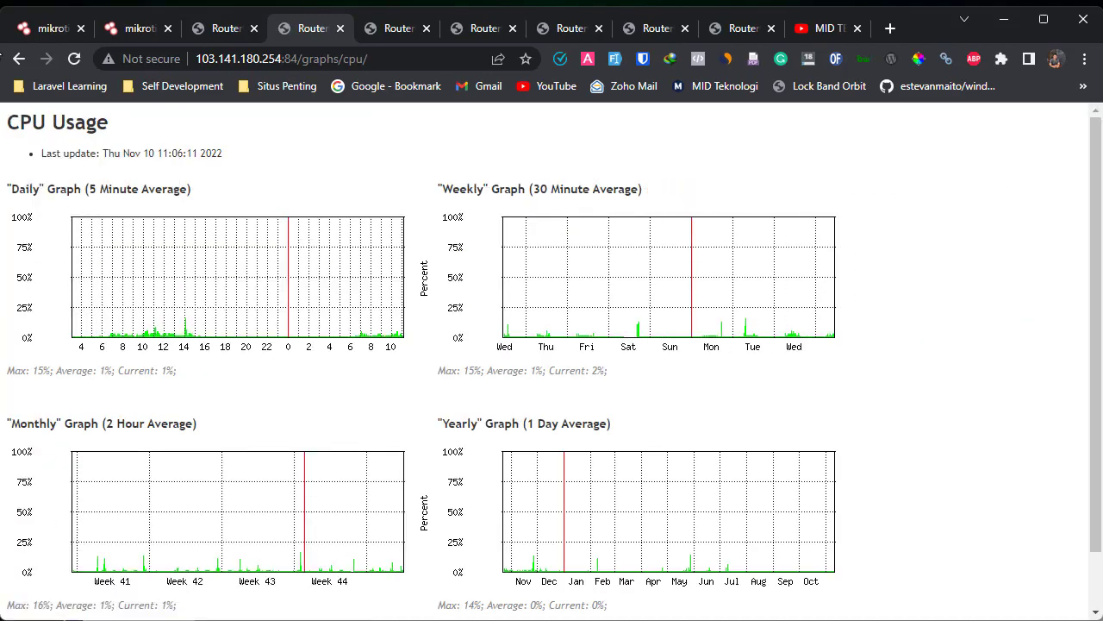
pyautogui.click(19, 59)
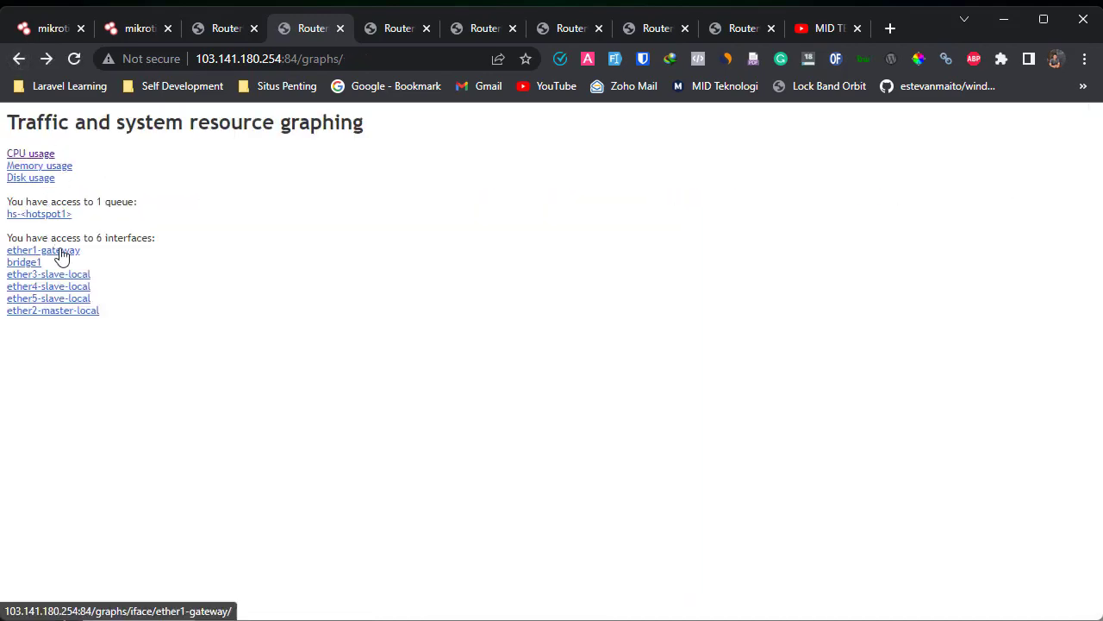
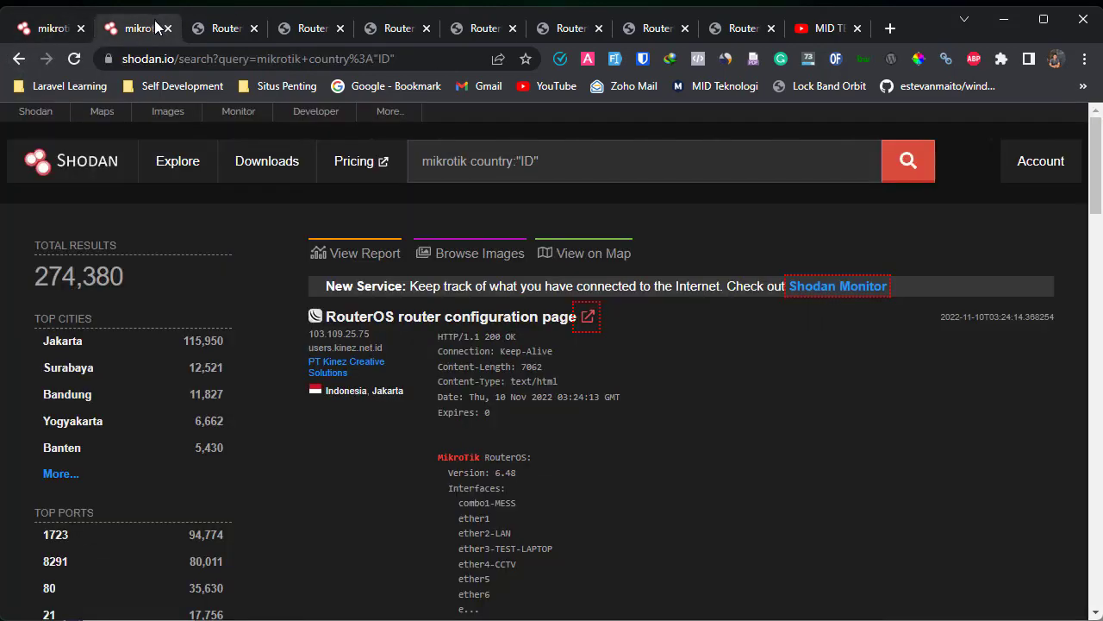
# - Scroll the mikrotik country:"ID" results down to the NEXT button at the bottom
pyautogui.scroll(-20, 573, 357)
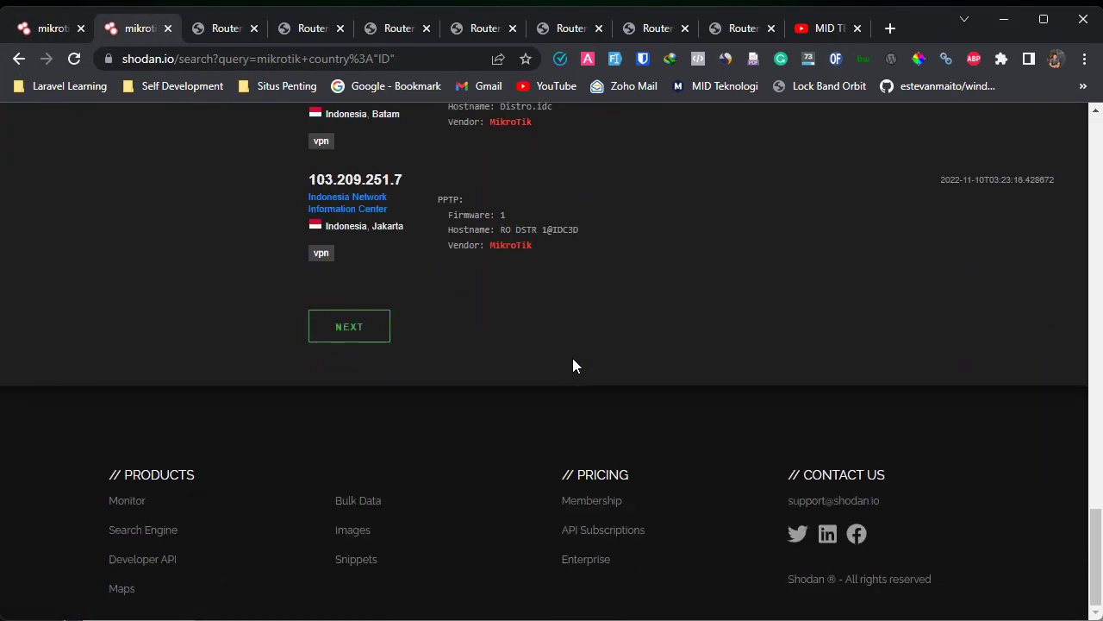
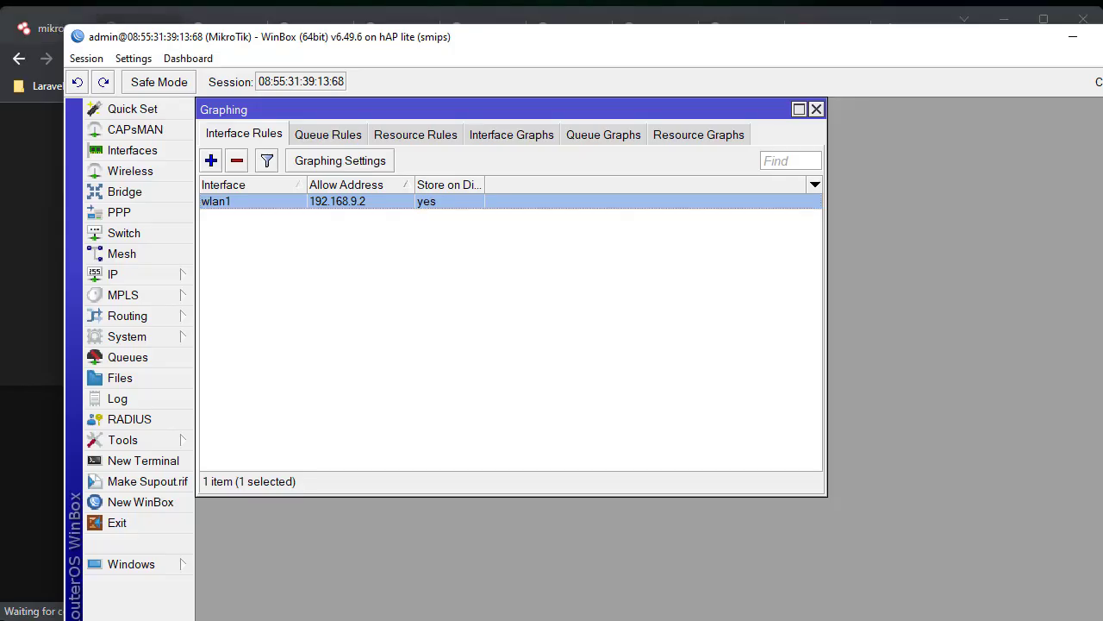
# - Inspect the wlan1 graphing rule's Allow Address (192.168.9.2) and close it without saving changes
pyautogui.doubleClick(365, 203)
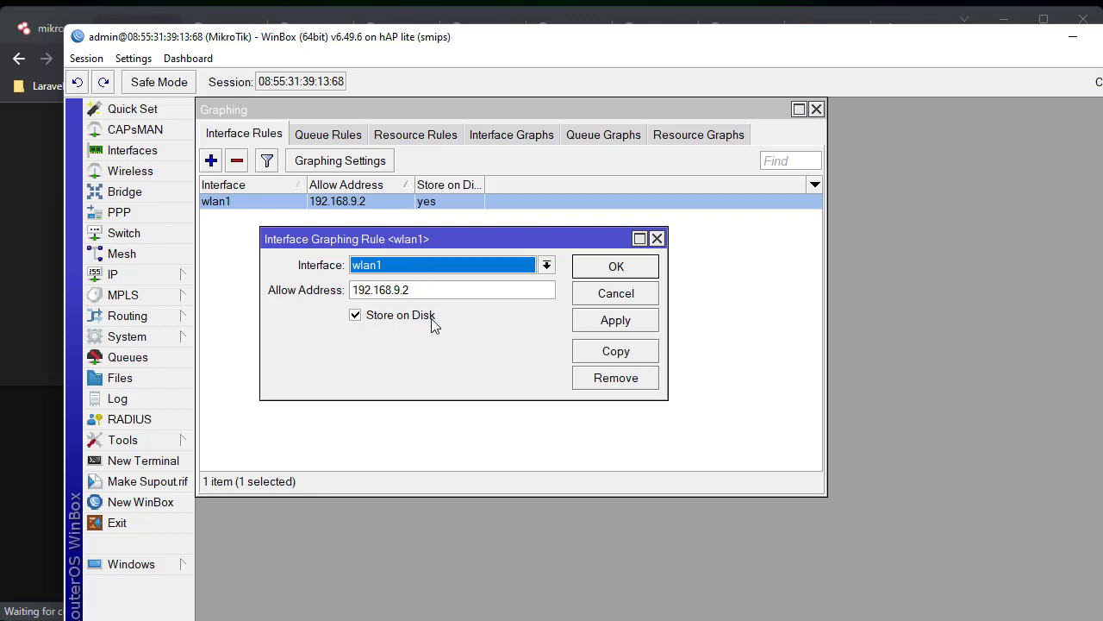
pyautogui.press('Tab')
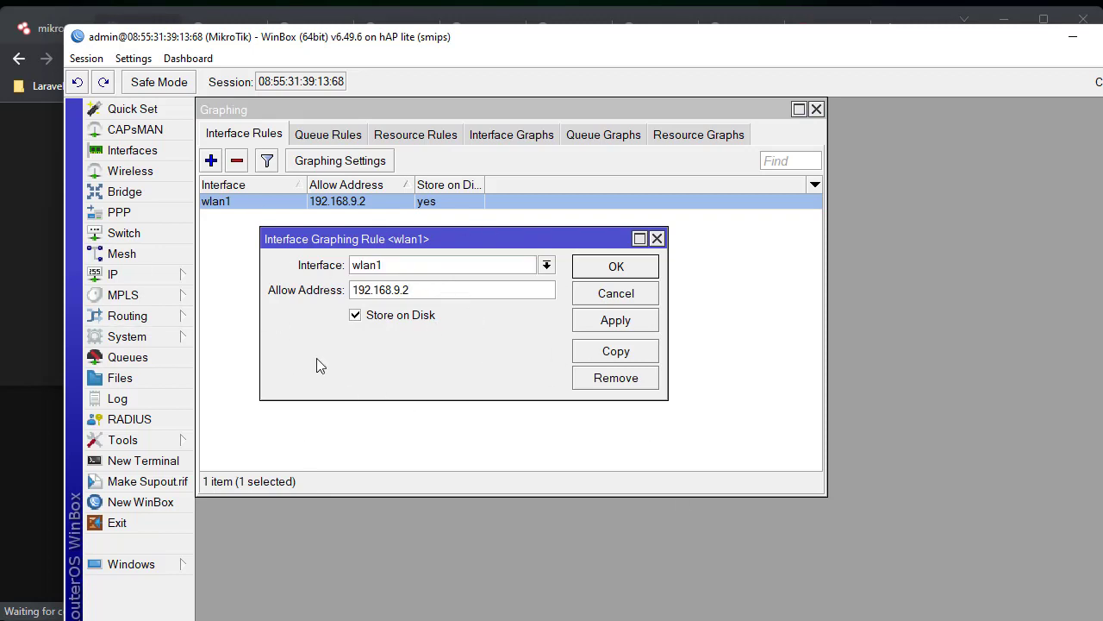
pyautogui.doubleClick(441, 297)
pyautogui.click(598, 296)
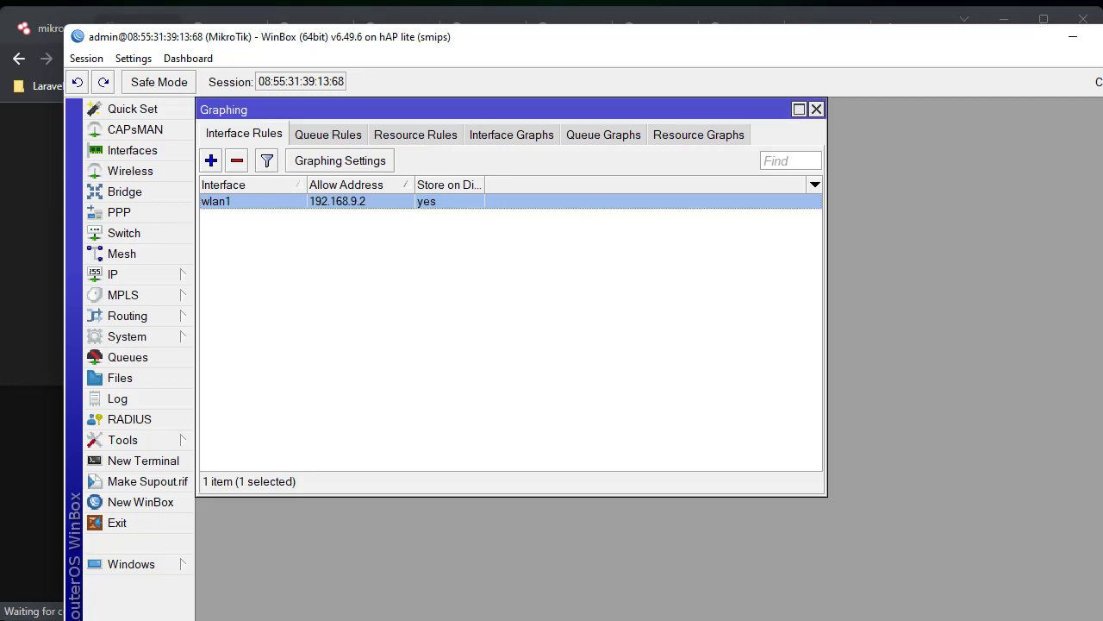
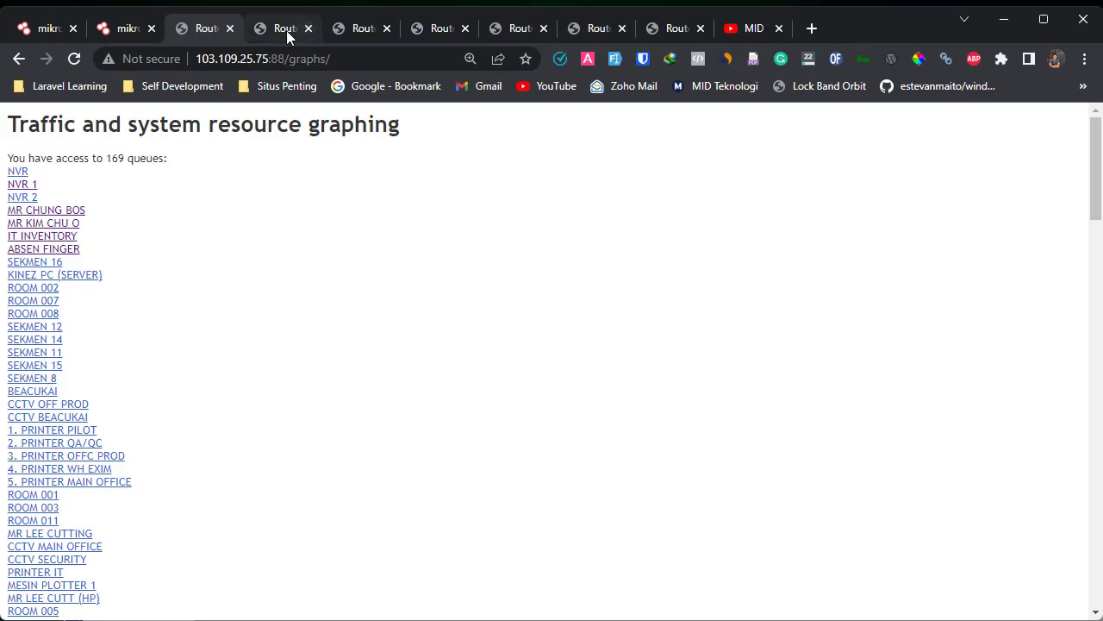
# - View the SEKMEN 16 queue statistics, then the MR CHUNG BOS queue's traffic graphs
pyautogui.click(43, 263)
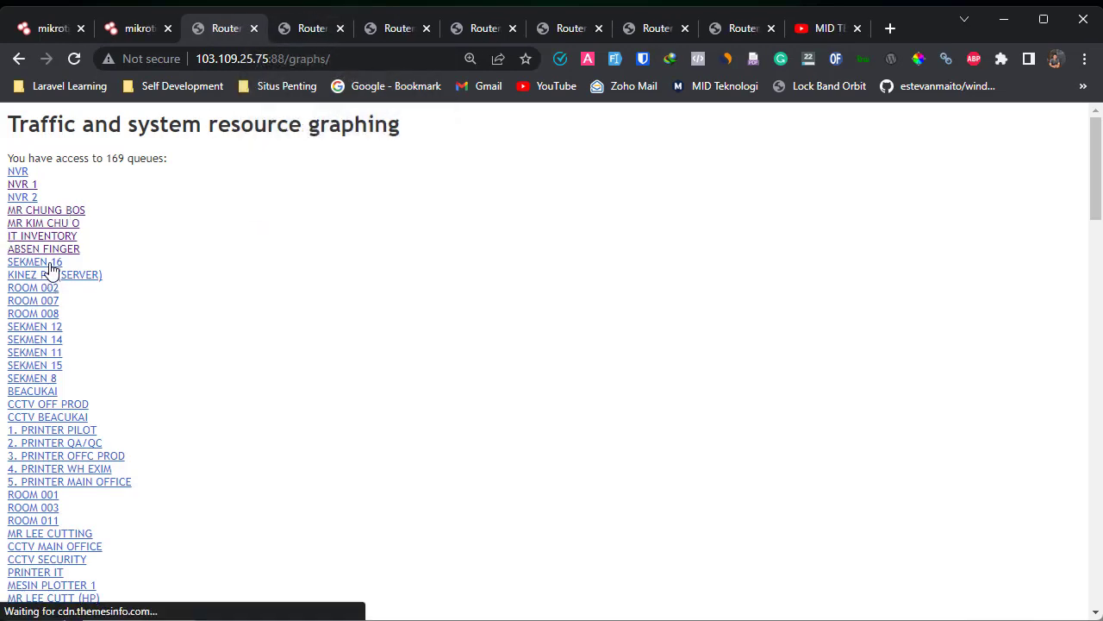
pyautogui.click(18, 60)
pyautogui.click(39, 211)
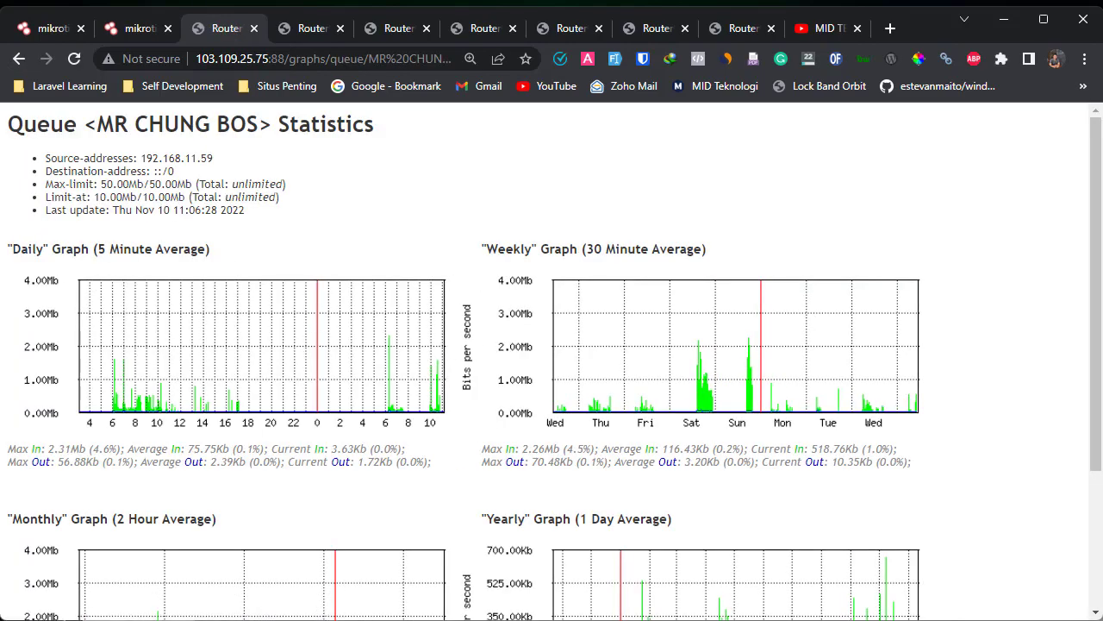
pyautogui.hotkey('alt', 'Tab')
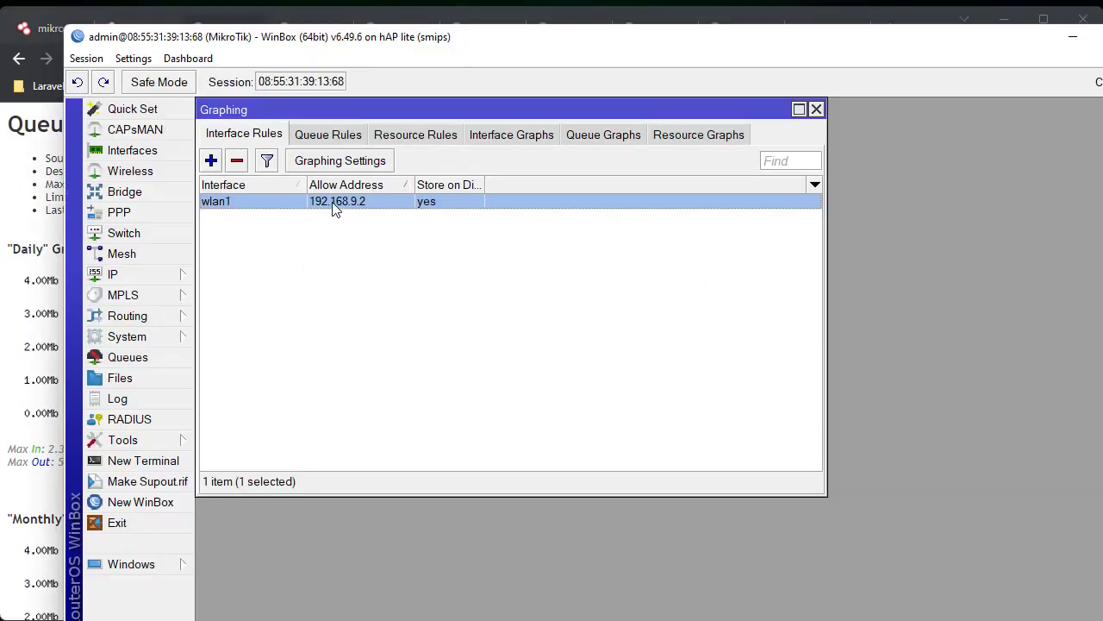
# - Recheck the wlan1 rule's Allow Address 192.168.9.2, close it unchanged, and exit WinBox
pyautogui.doubleClick(332, 202)
pyautogui.click(425, 291)
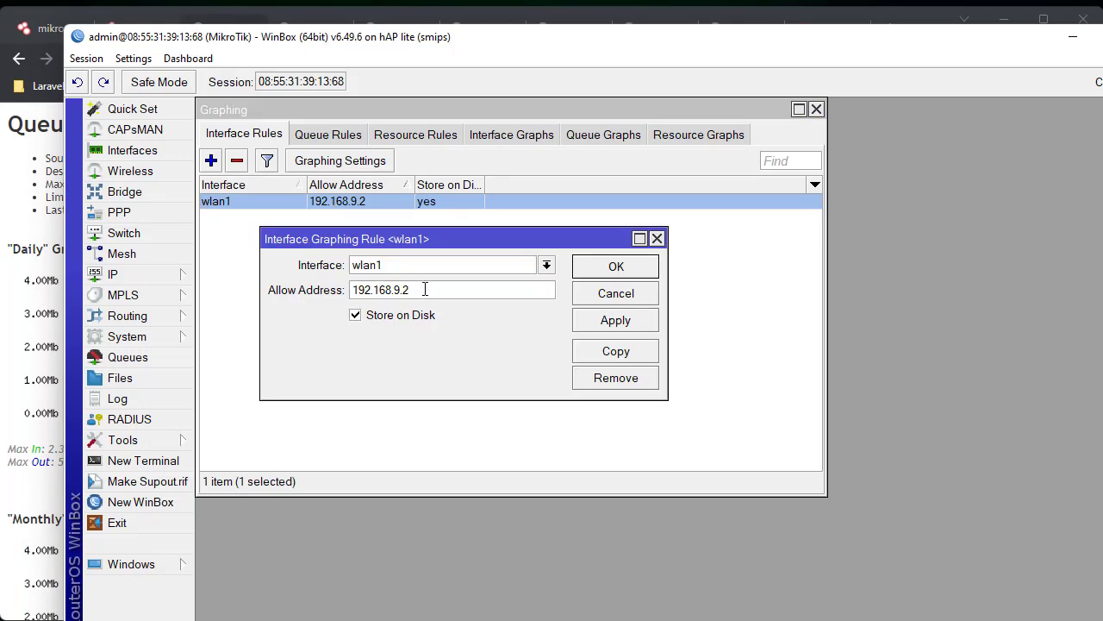
pyautogui.doubleClick(425, 290)
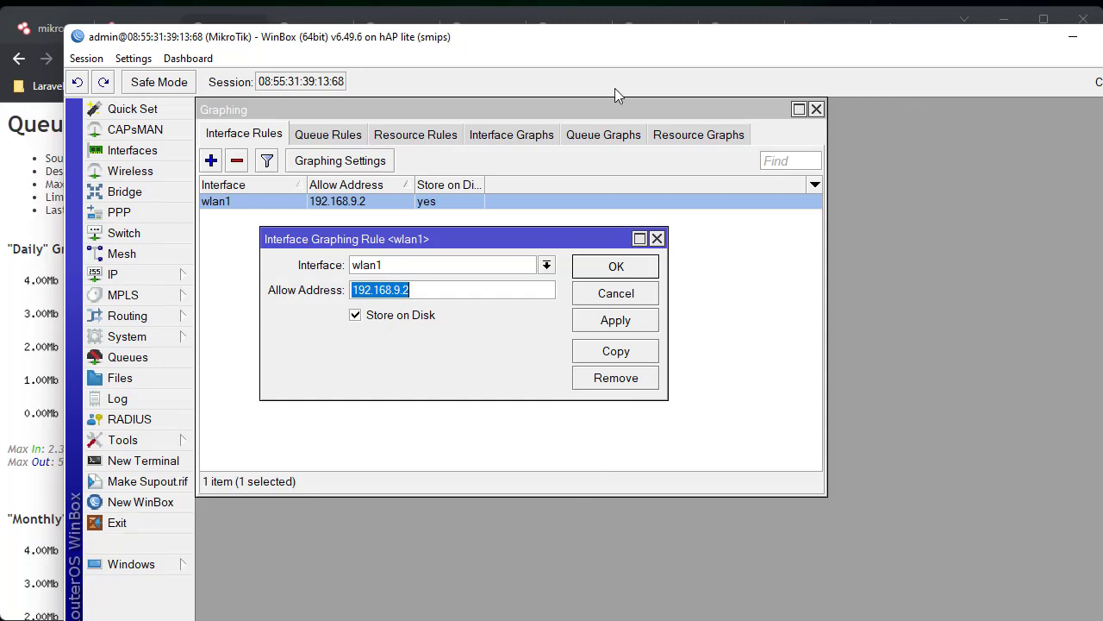
pyautogui.click(657, 238)
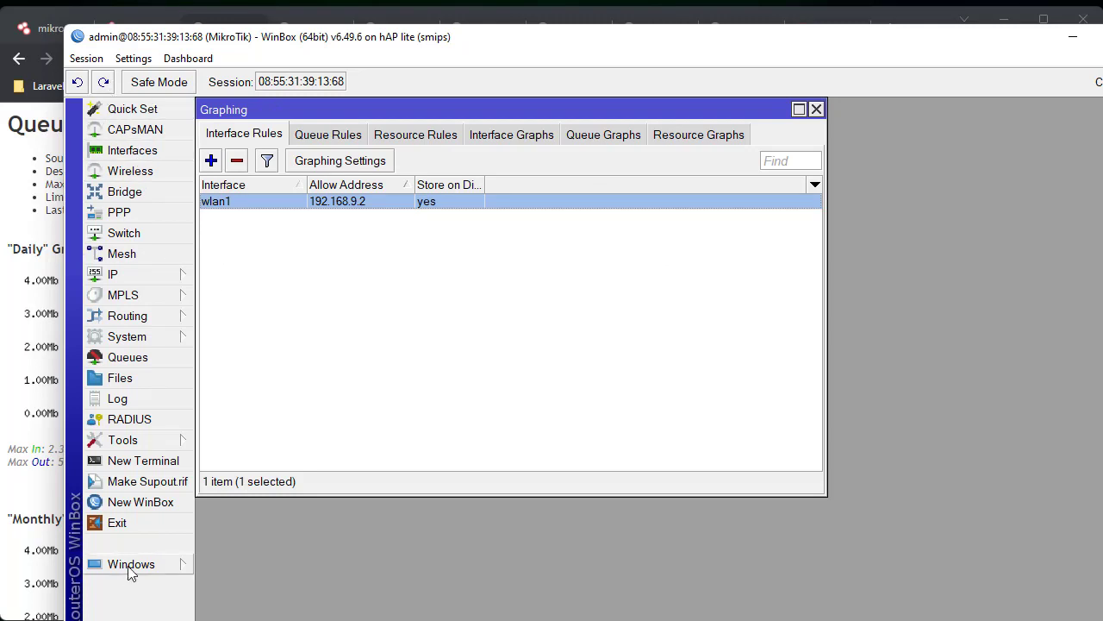
pyautogui.moveTo(476, 43); pyautogui.dragTo(454, 22)
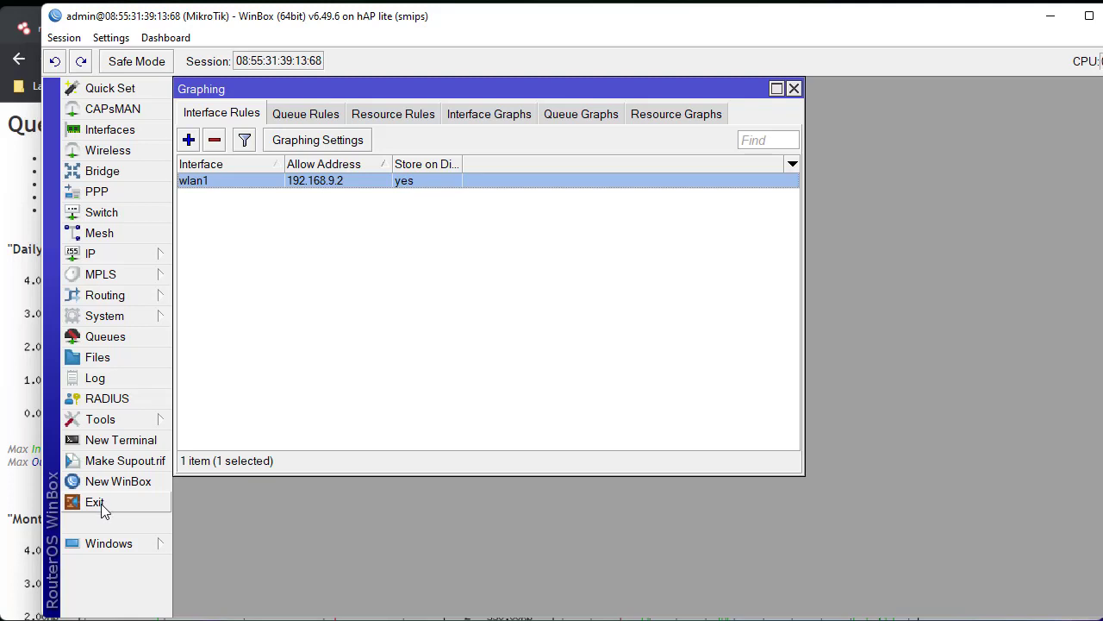
pyautogui.click(115, 502)
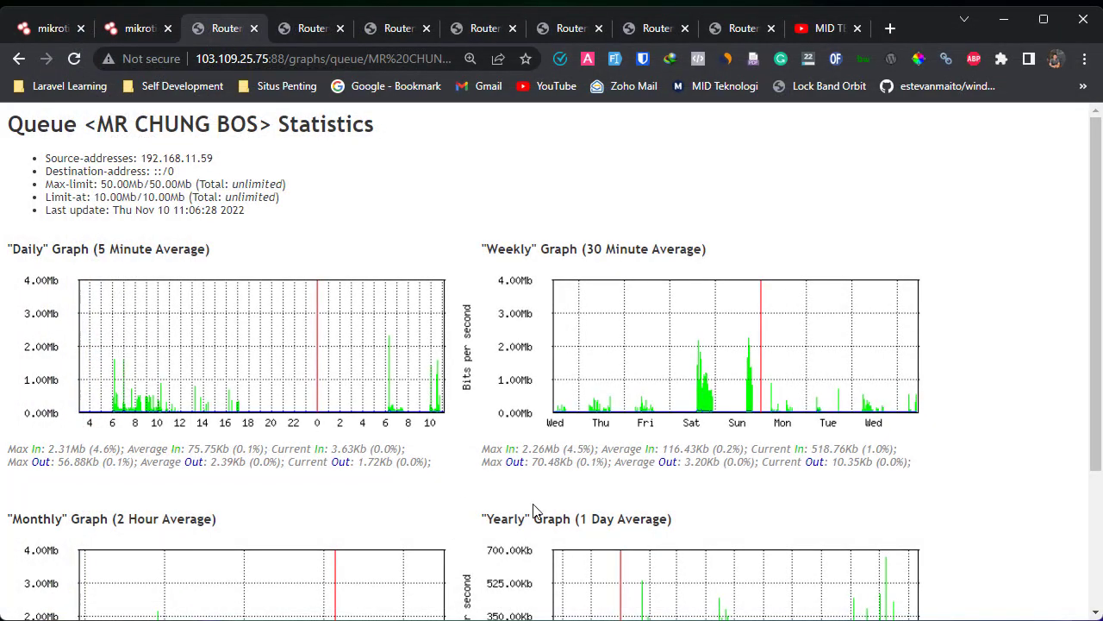